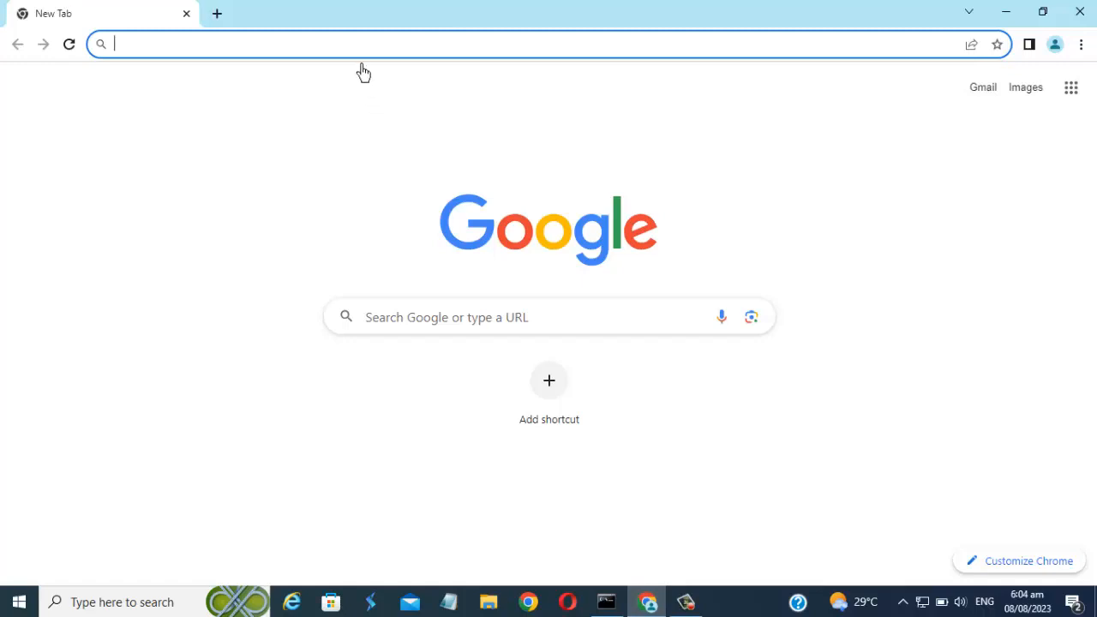
# Open 192.168.0.1 in the browser to reach the router's login page.
pyautogui.click(353, 48)
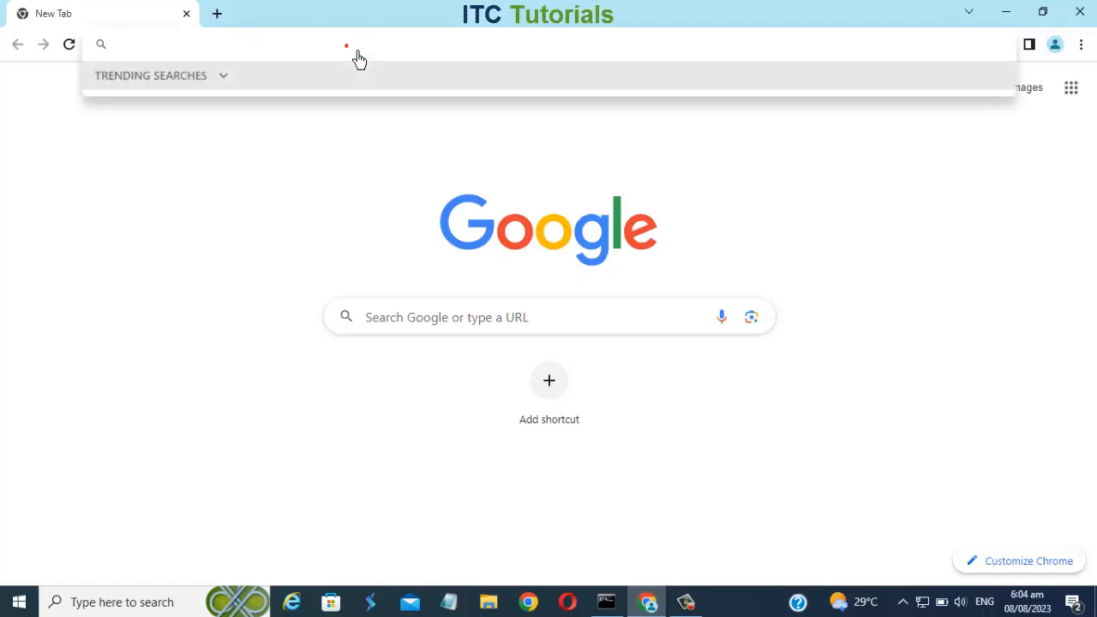
pyautogui.write('192.1')
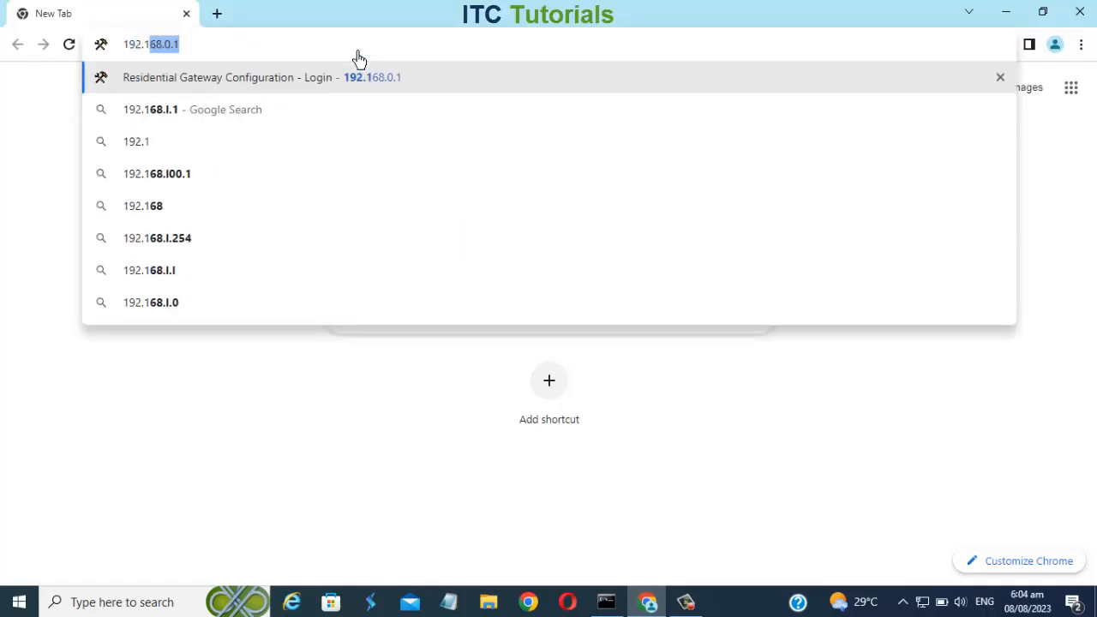
pyautogui.write('68.0.1')
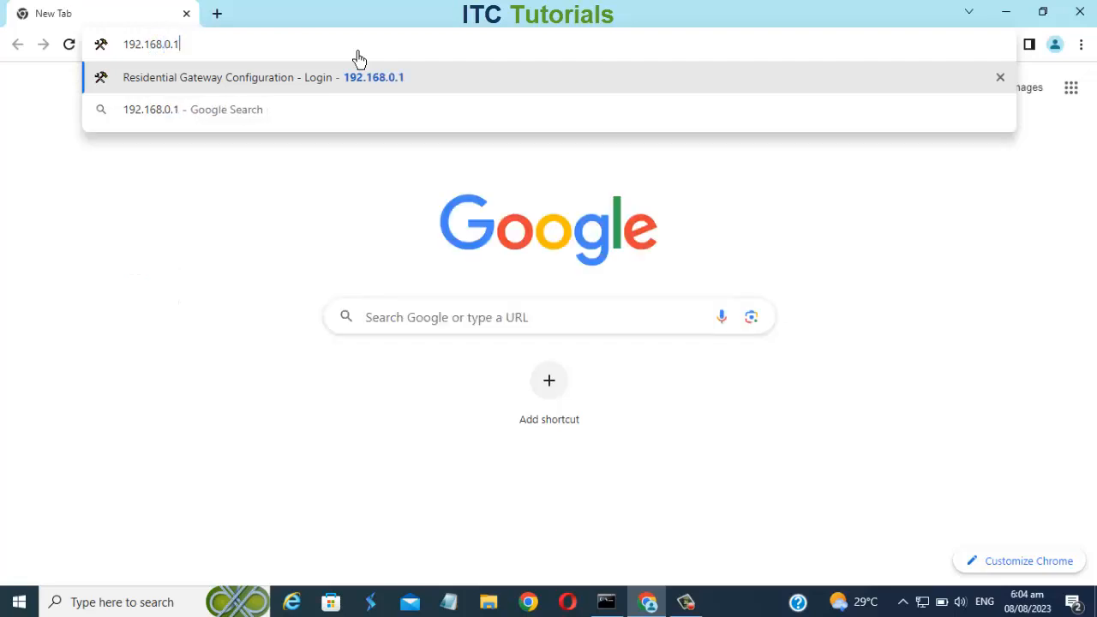
pyautogui.press('Return')
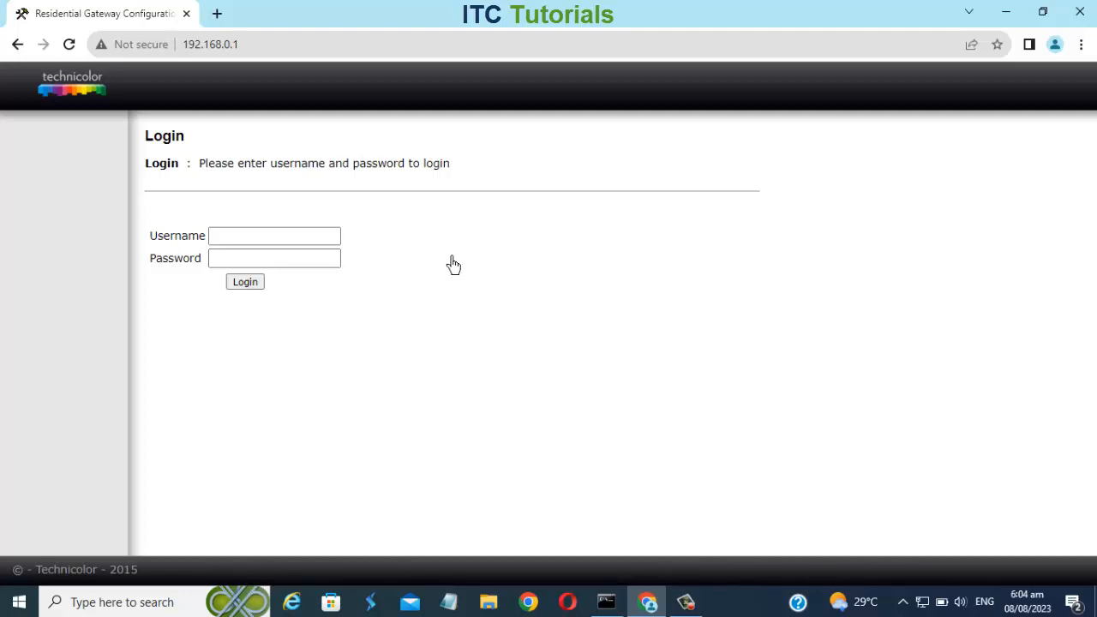
# Launch WinBox and connect to the MikroTik router listed among the neighbors by its MAC address.
pyautogui.click(1012, 17)
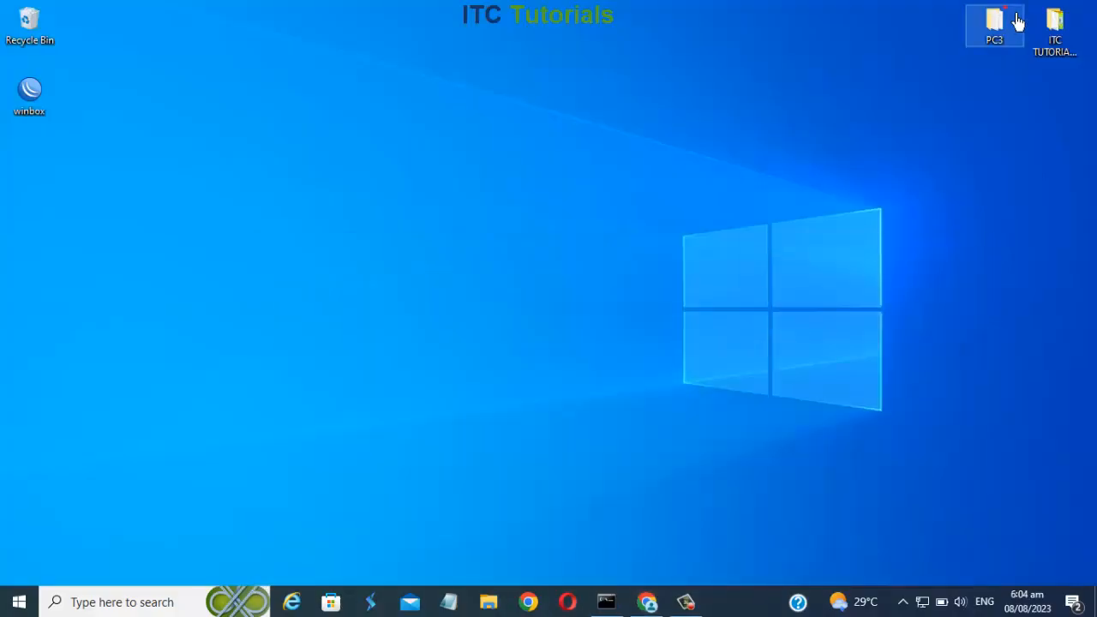
pyautogui.doubleClick(61, 103)
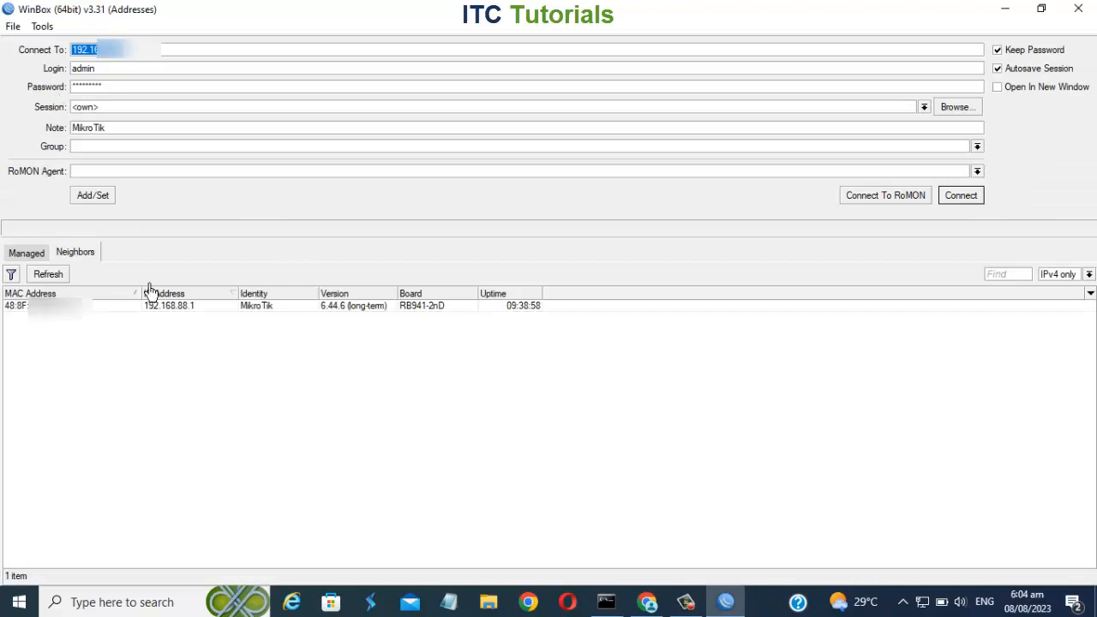
pyautogui.click(151, 317)
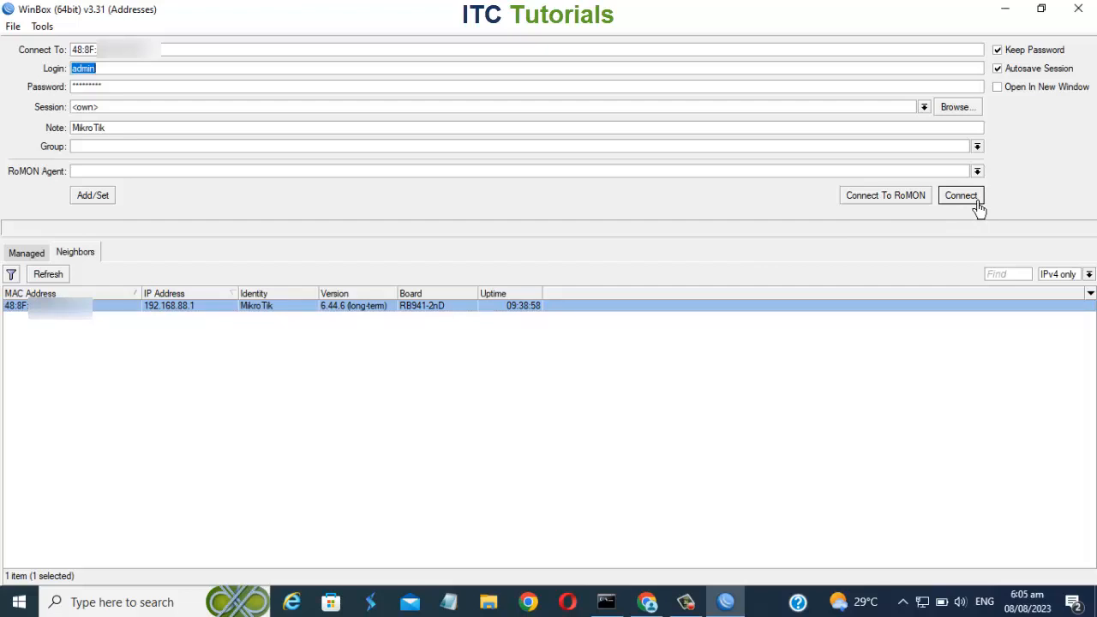
pyautogui.click(194, 307)
pyautogui.click(986, 206)
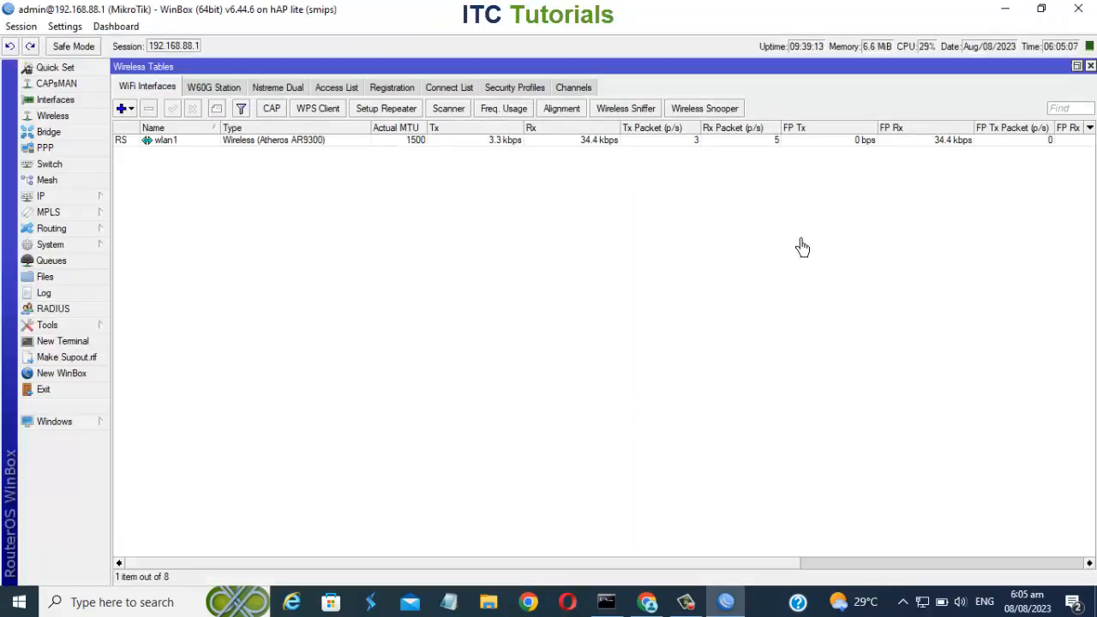
# Open the Firewall filter rules, add a new forward-chain rule and set its destination address to 192.168.0.1.
pyautogui.click(76, 200)
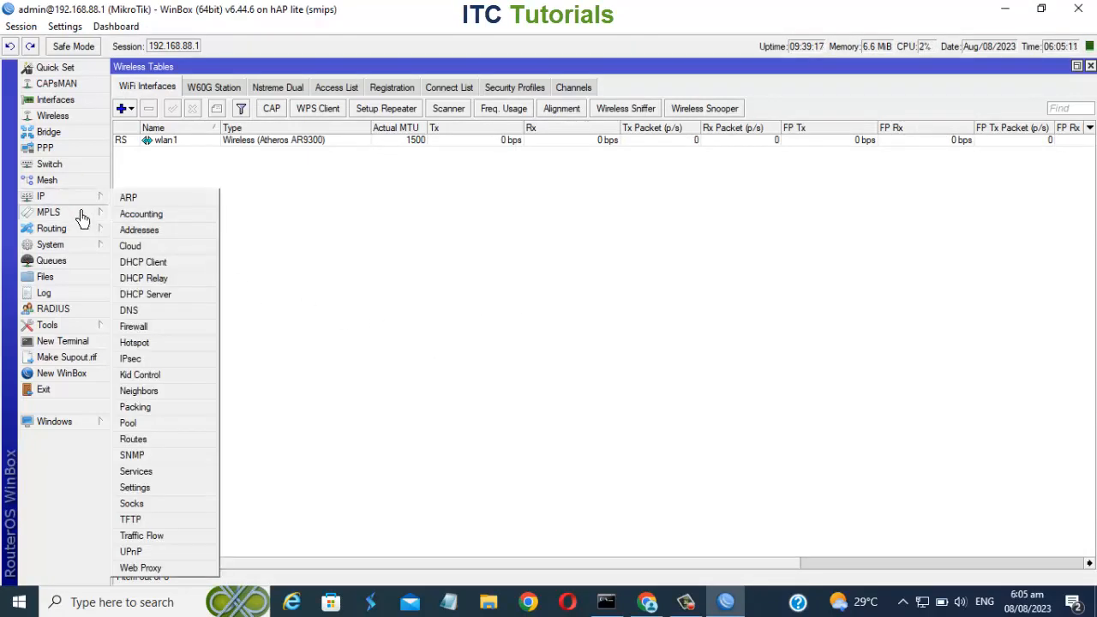
pyautogui.click(145, 335)
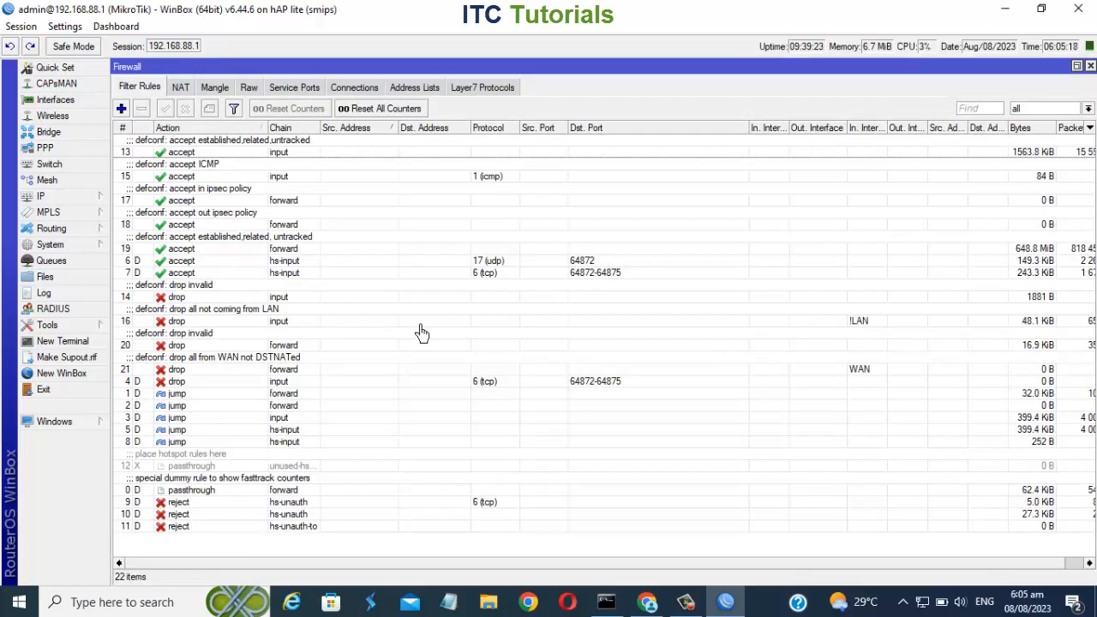
pyautogui.click(125, 112)
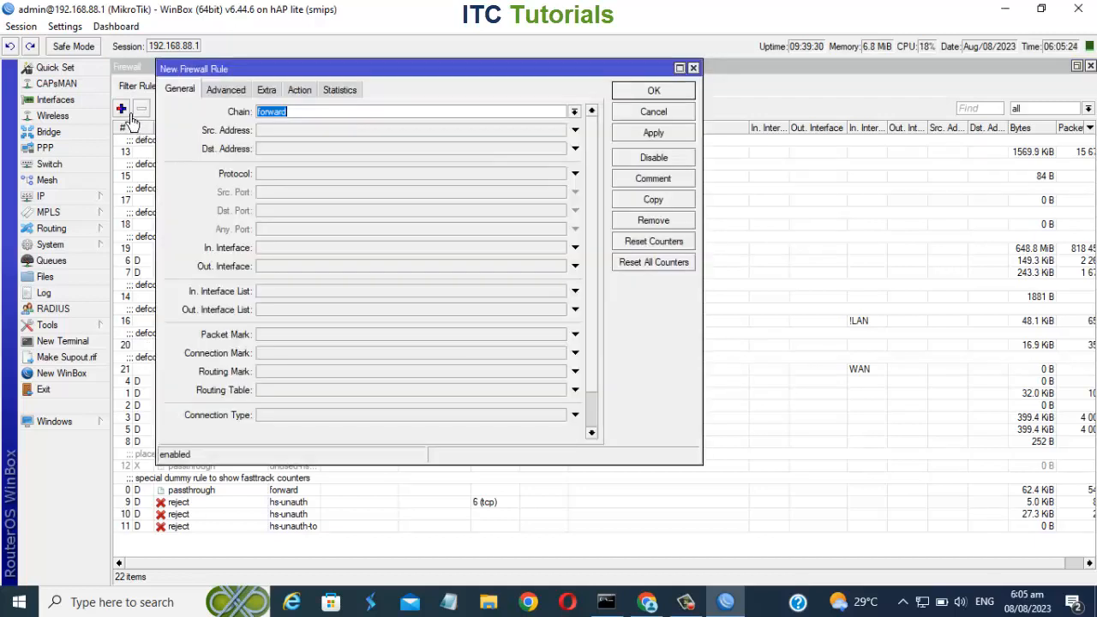
pyautogui.click(278, 155)
pyautogui.click(660, 609)
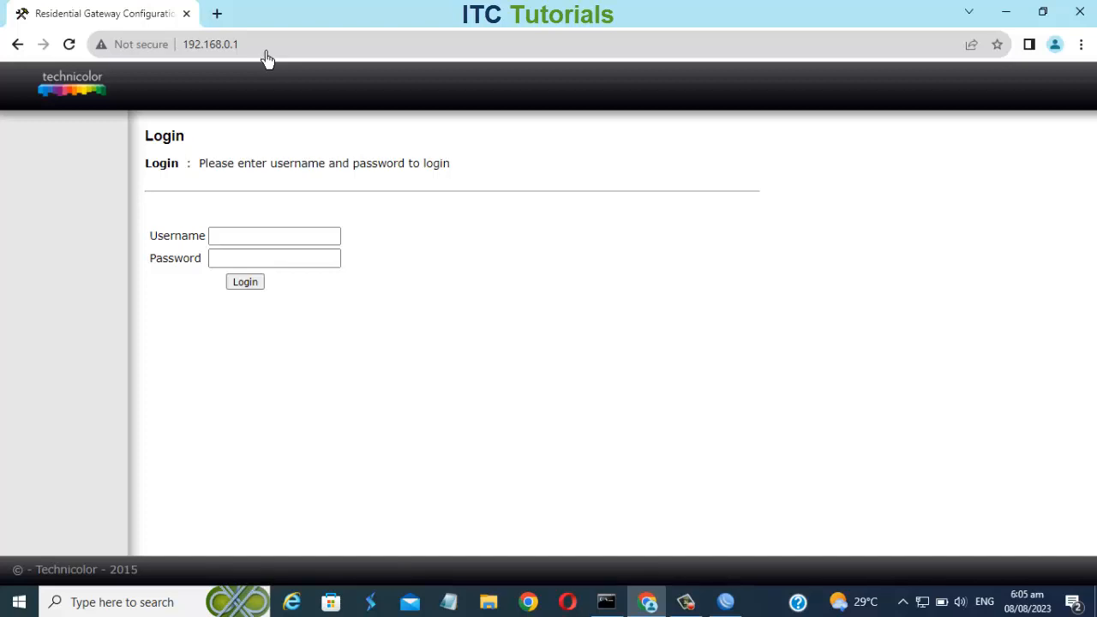
pyautogui.click(735, 610)
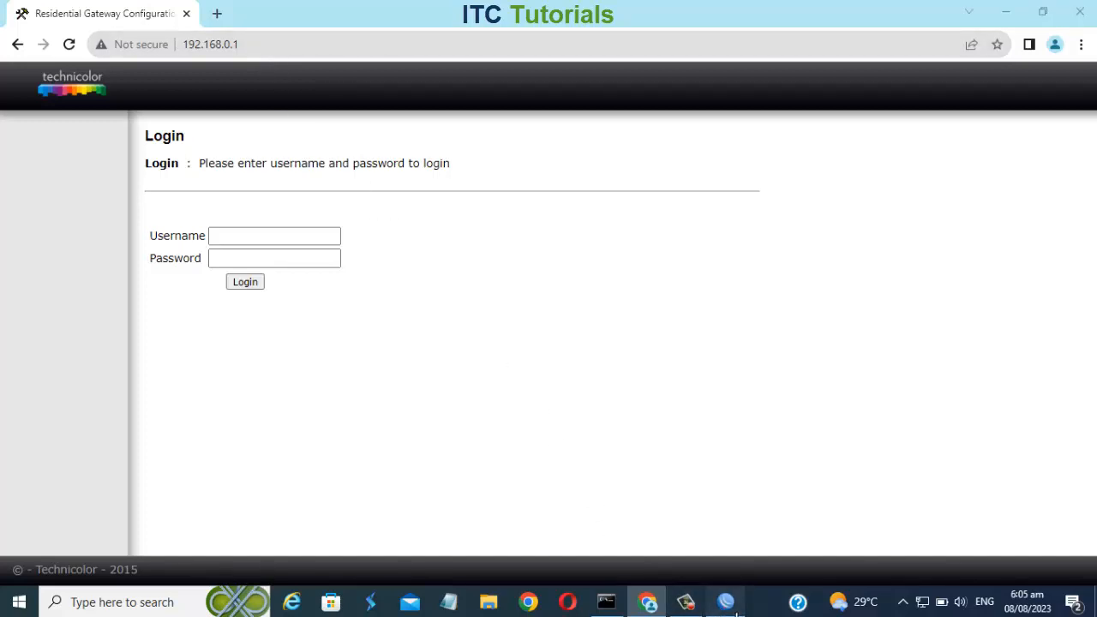
pyautogui.click(324, 150)
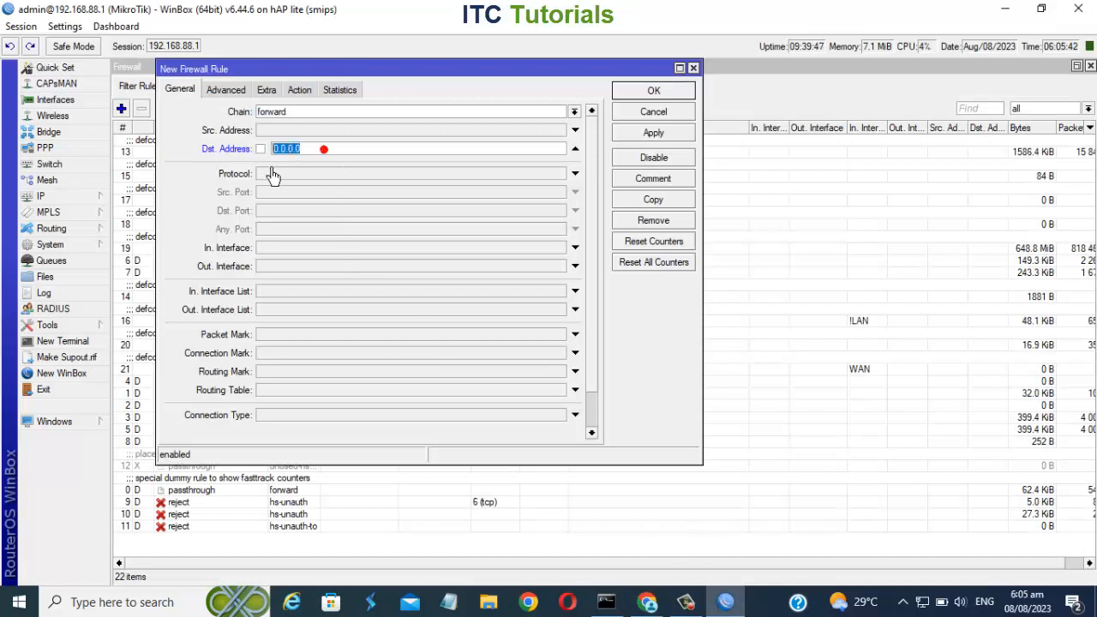
pyautogui.press('BackSpace')
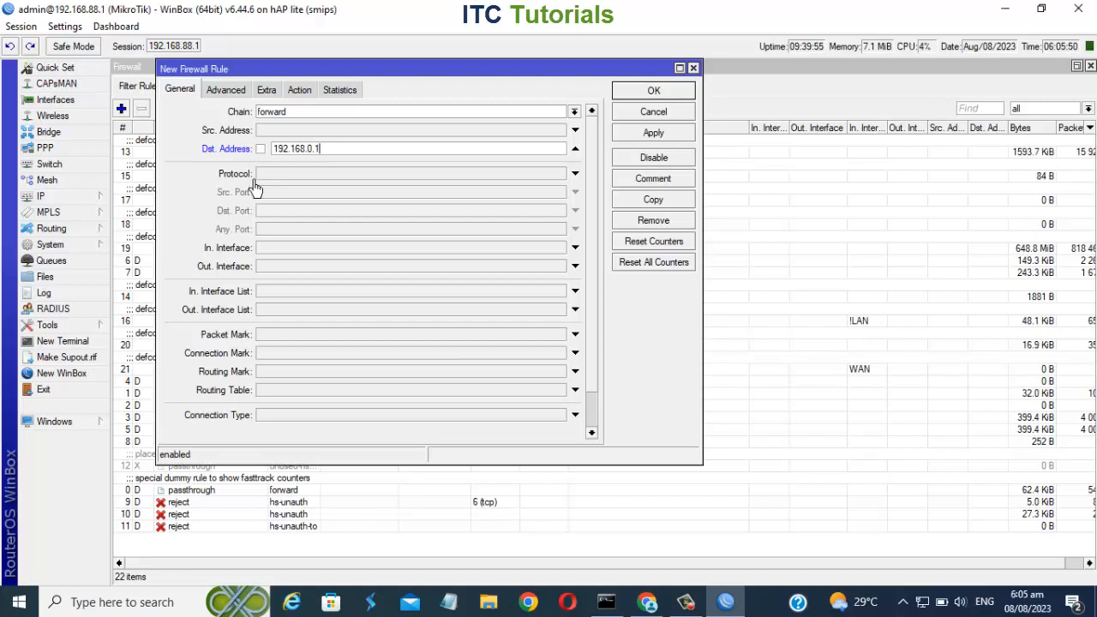
# Set the new rule's protocol to 6 (tcp) and its action to drop.
pyautogui.click(472, 178)
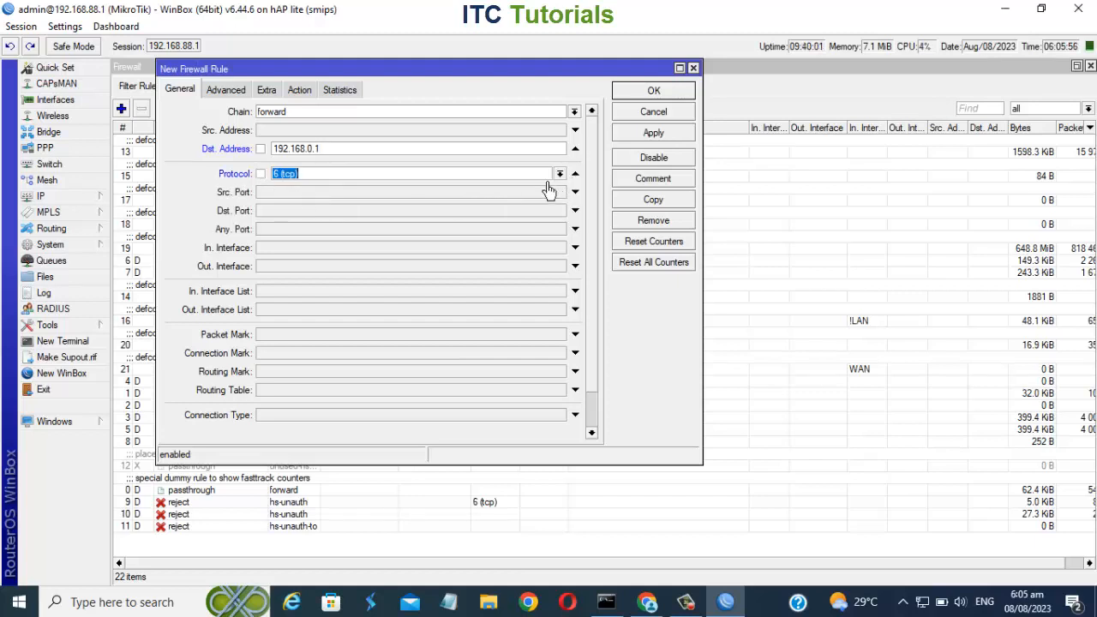
pyautogui.click(564, 177)
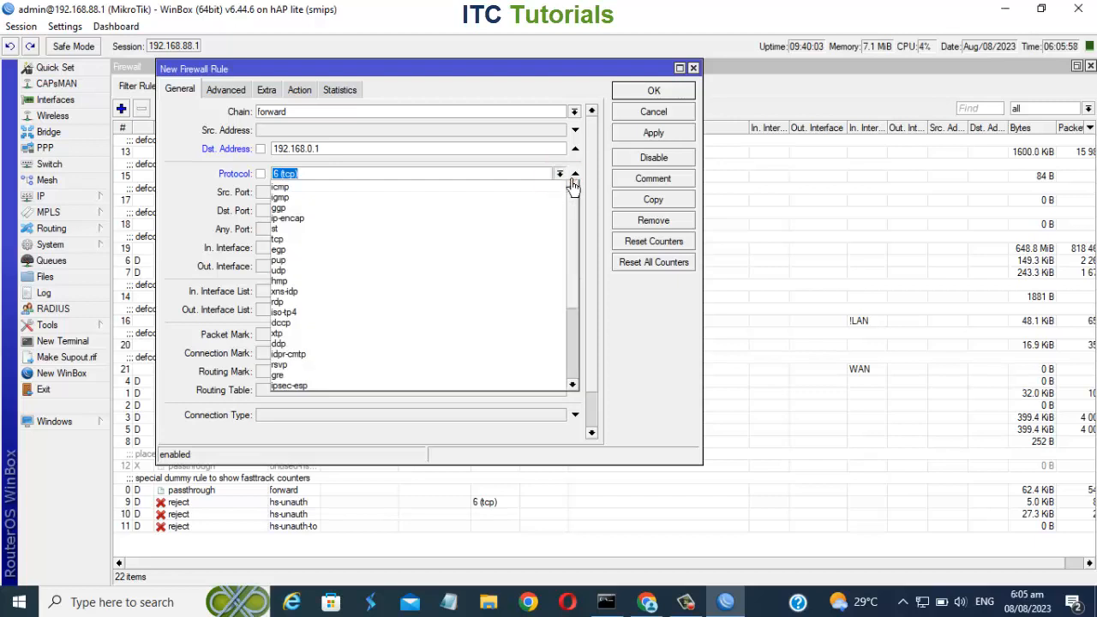
pyautogui.click(573, 185)
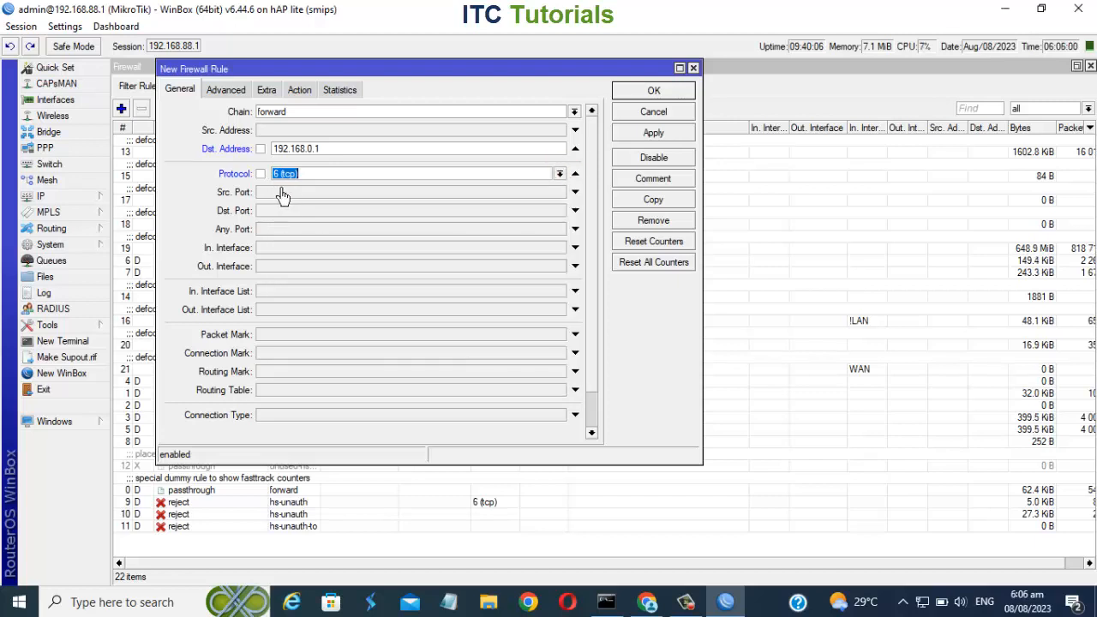
pyautogui.click(316, 96)
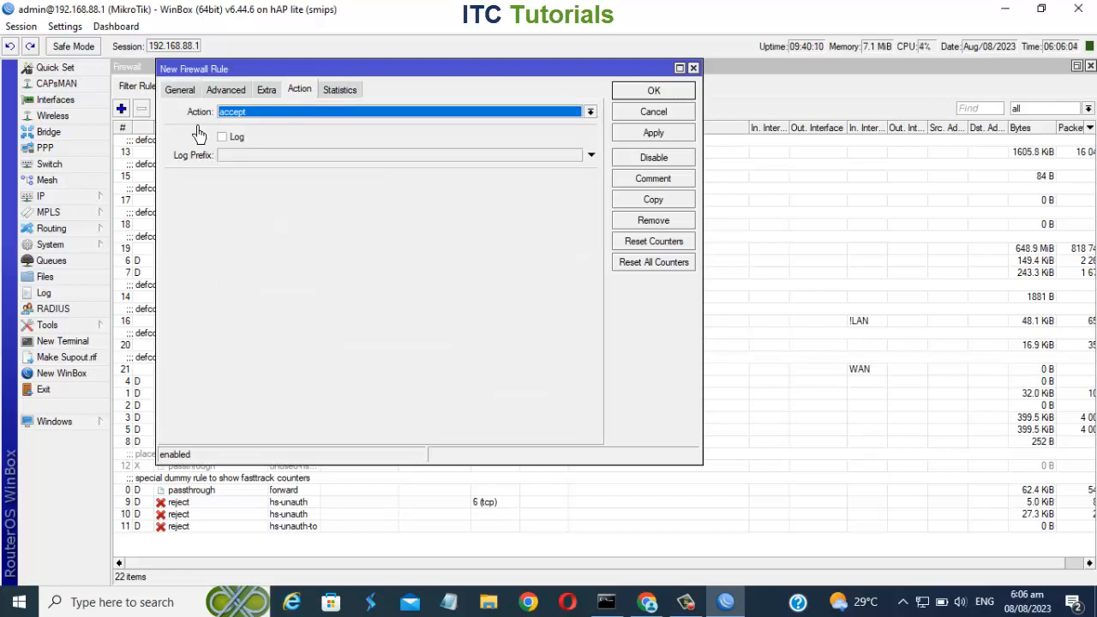
pyautogui.click(590, 112)
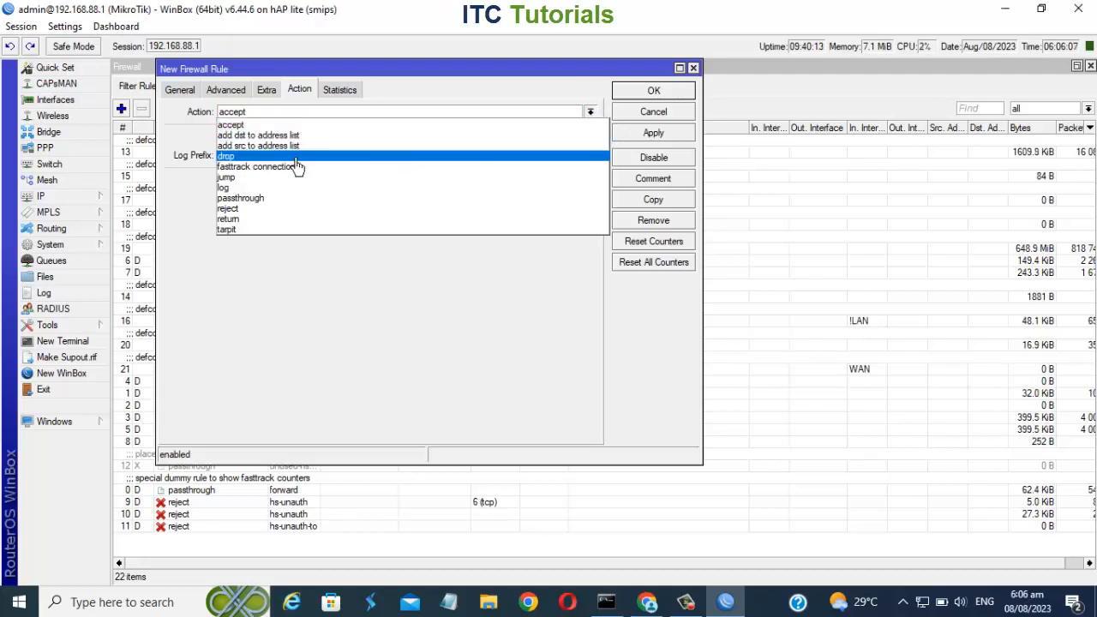
pyautogui.click(247, 158)
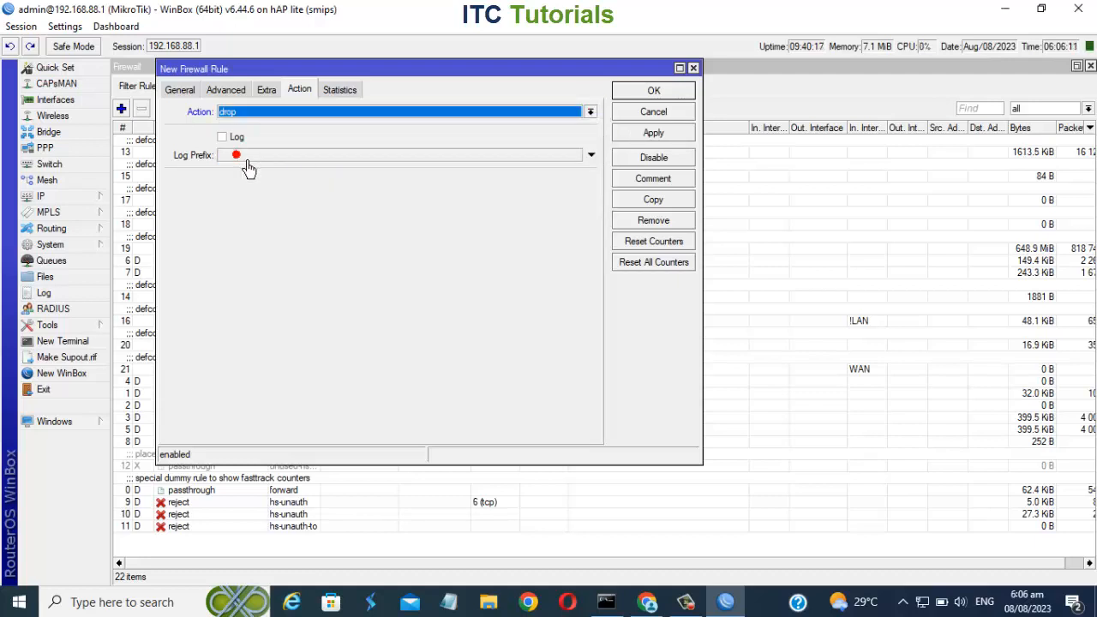
# Comment the rule as "BLOCK OTHER MIKROTIK USERS FROM ACCESSING MY INTERNET ROUTER", then apply and save it.
pyautogui.click(673, 184)
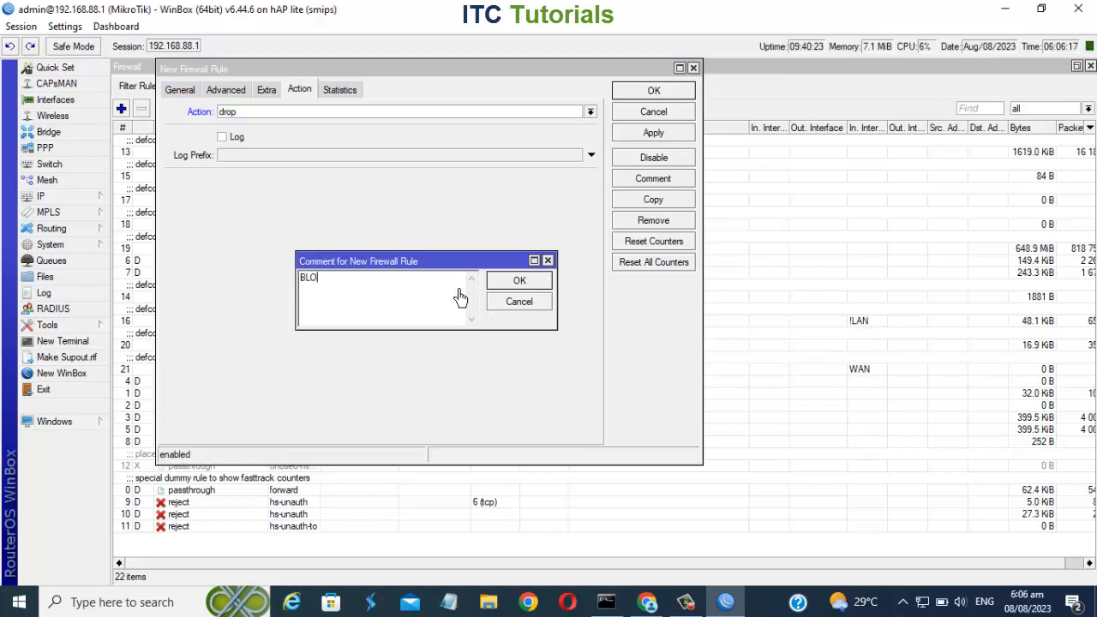
pyautogui.write('BLOCK')
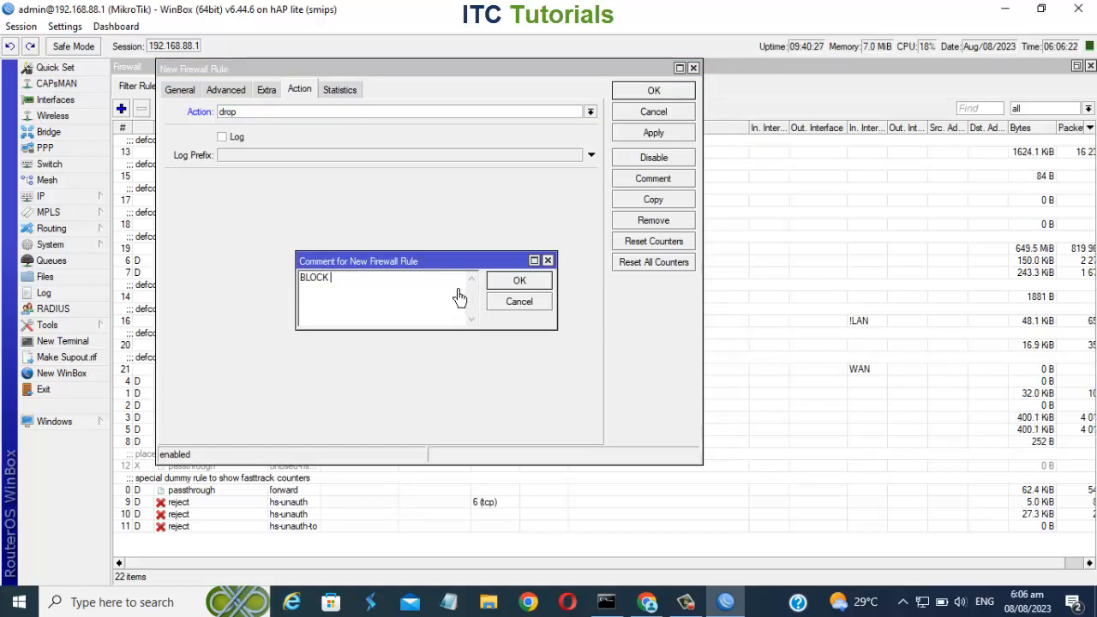
pyautogui.write(' MIK OTHER')
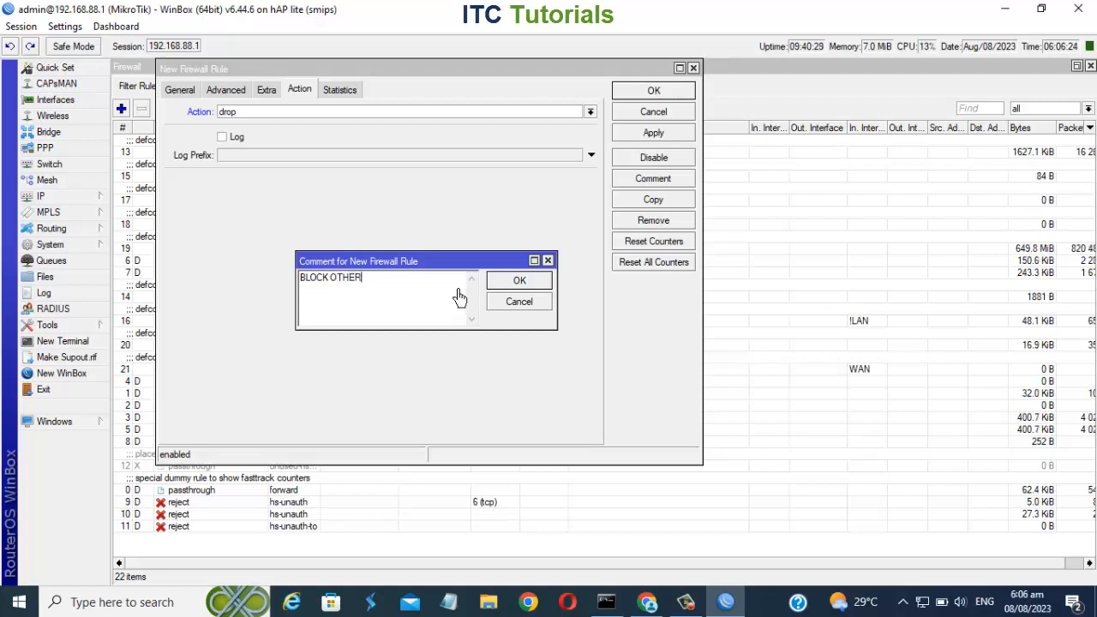
pyautogui.write(' MIKROTIK ')
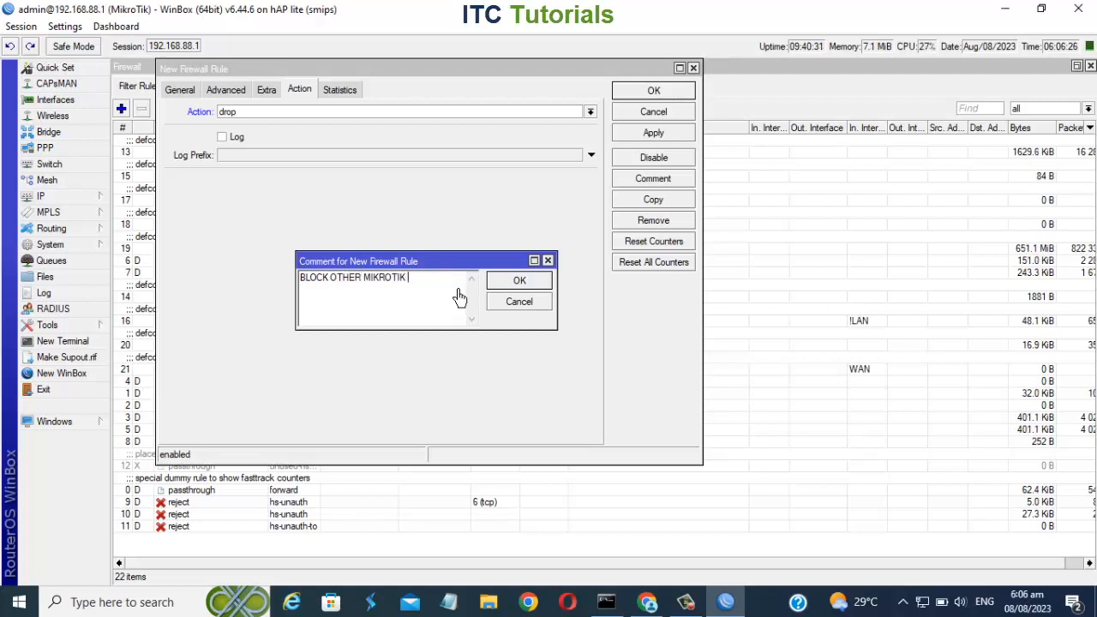
pyautogui.write('USERS FROM A')
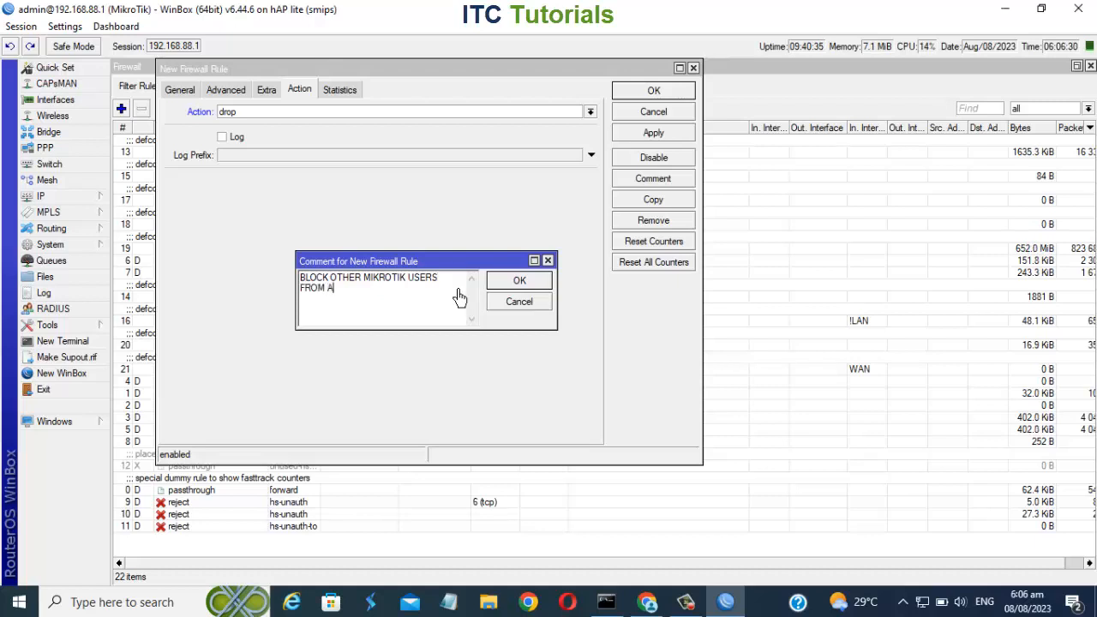
pyautogui.write('CCESSING MY INT')
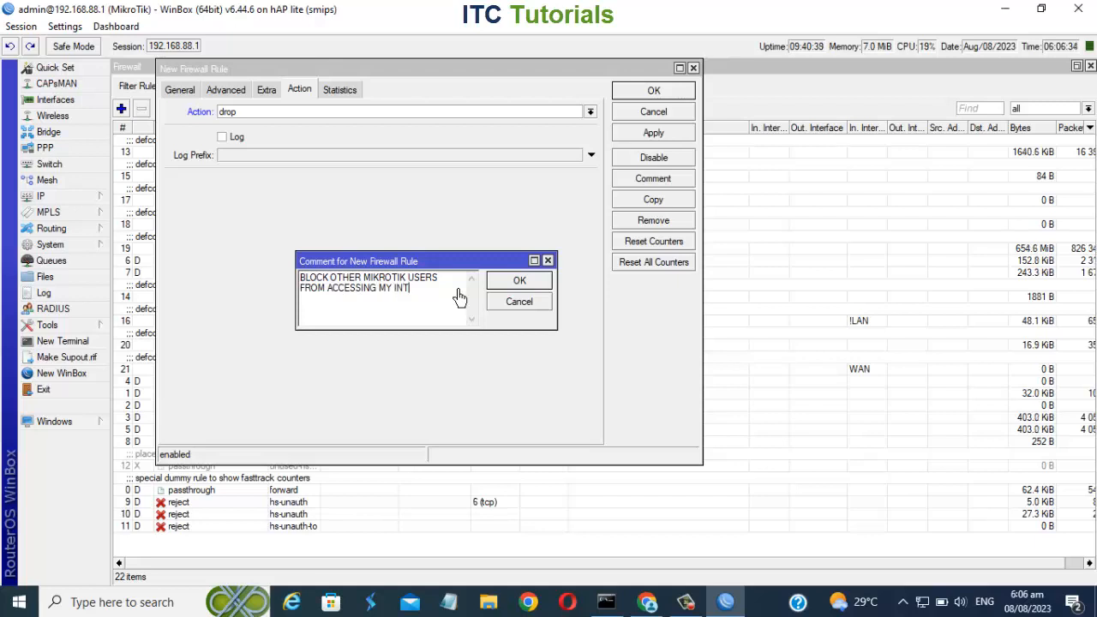
pyautogui.write('ERNET ROUTER')
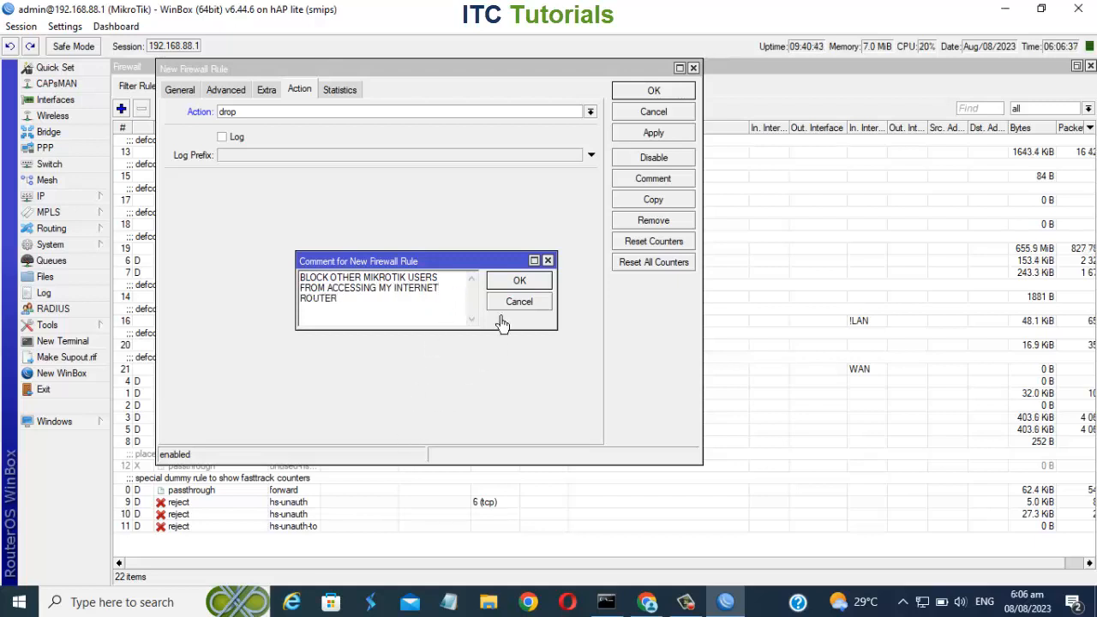
pyautogui.click(518, 282)
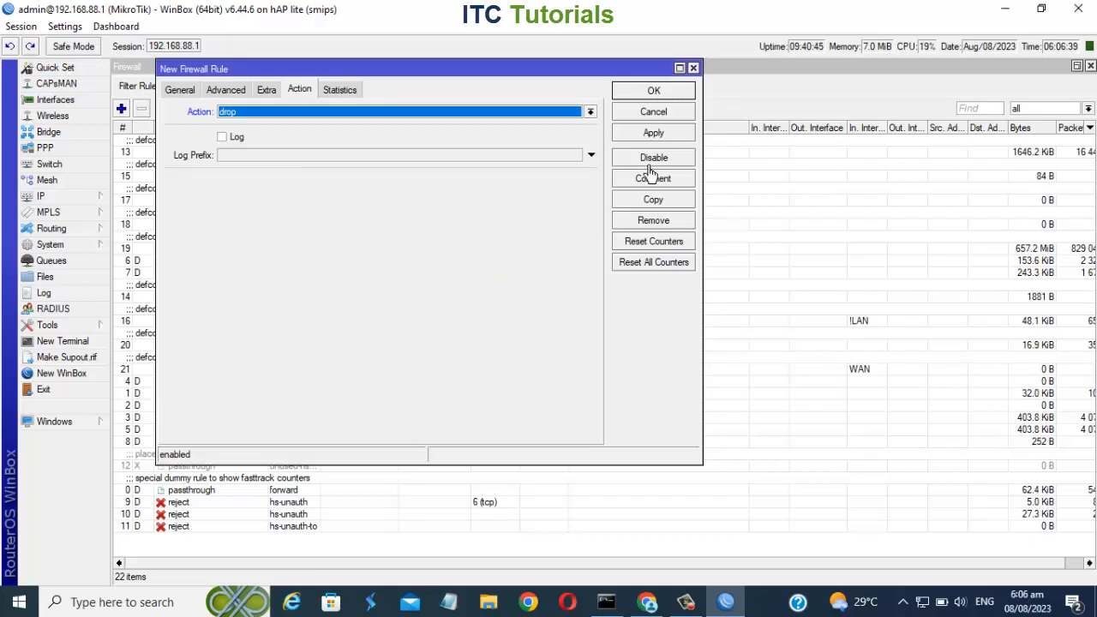
pyautogui.click(665, 143)
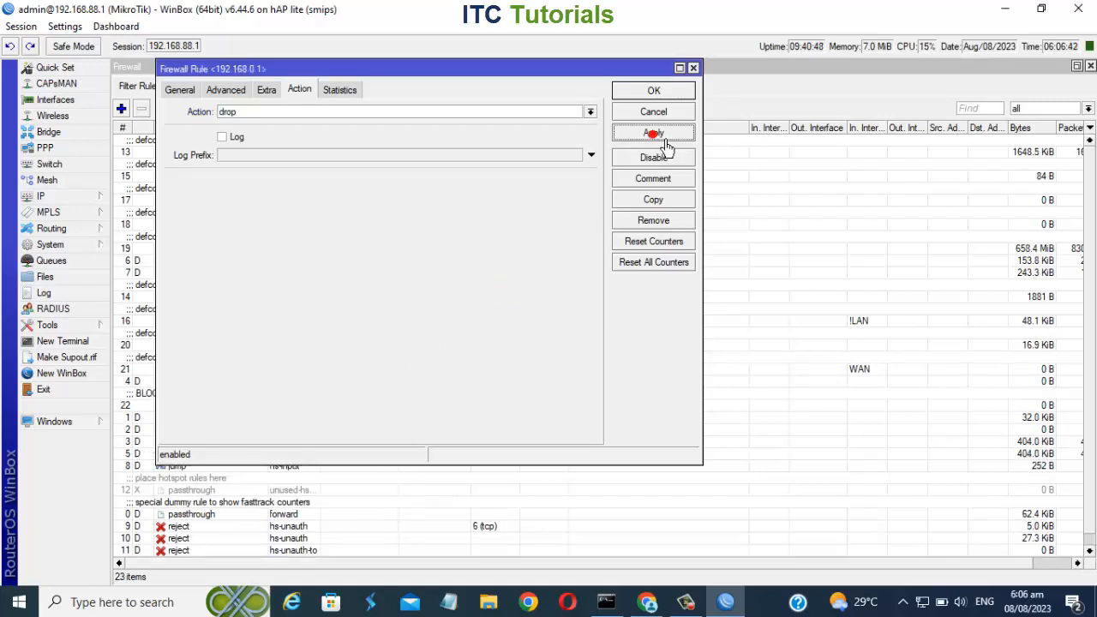
pyautogui.click(670, 93)
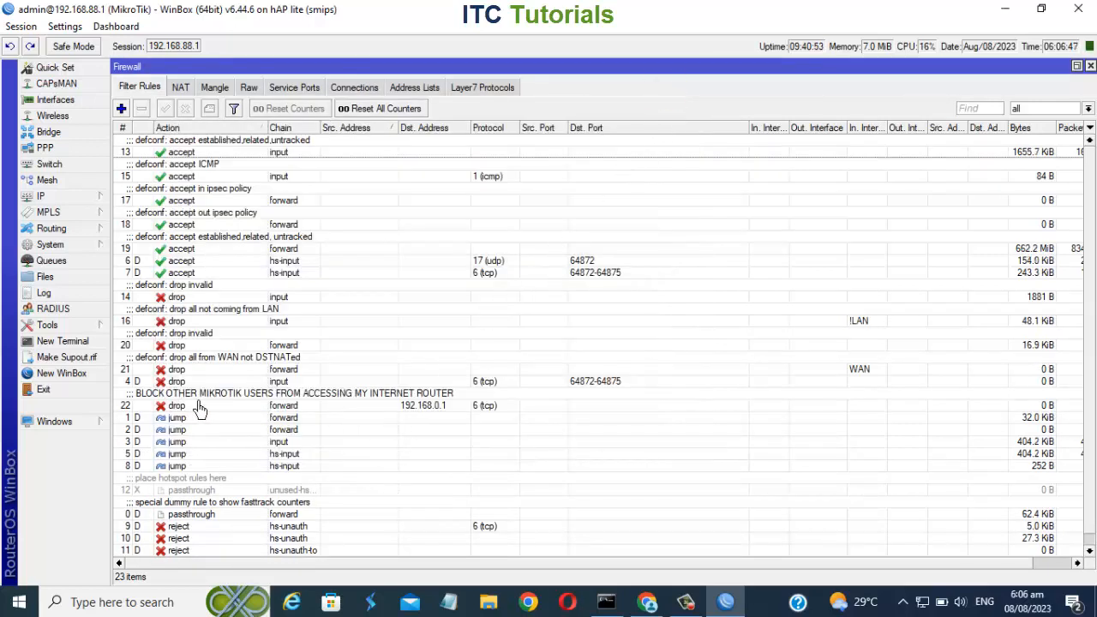
# Test access to the upstream router by reloading its 192.168.0.1 login page and opening it in a new browser tab.
pyautogui.click(420, 415)
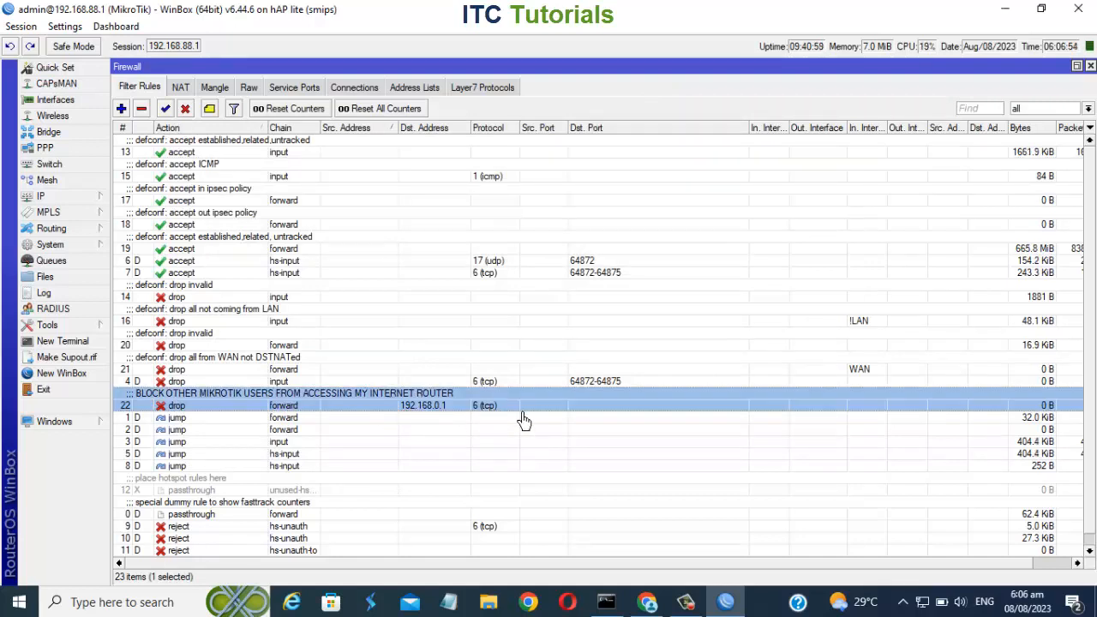
pyautogui.click(665, 609)
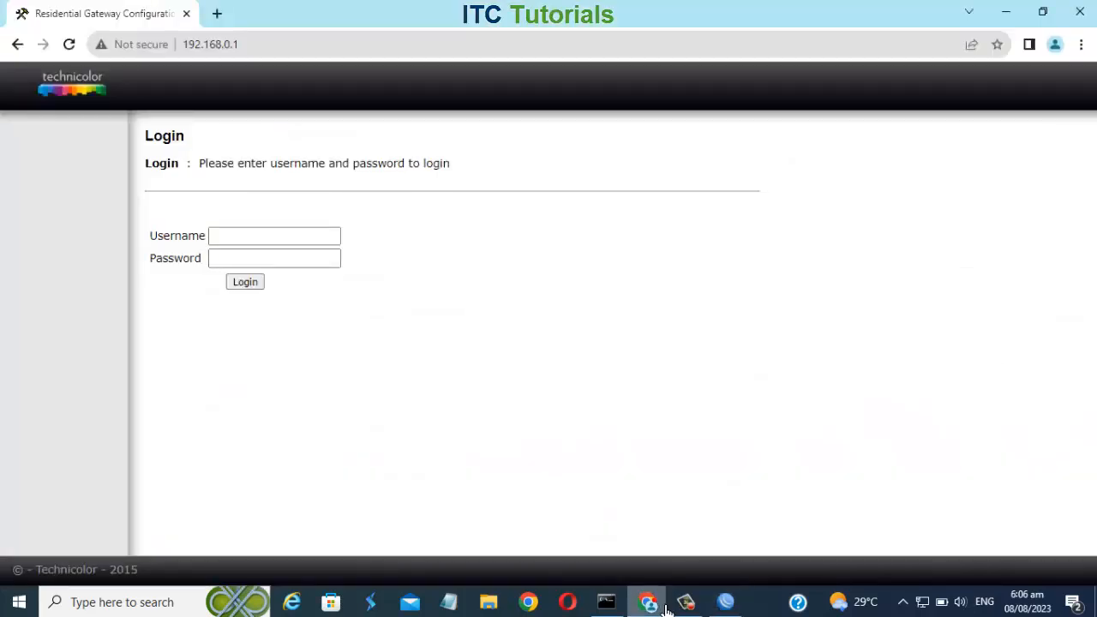
pyautogui.click(70, 45)
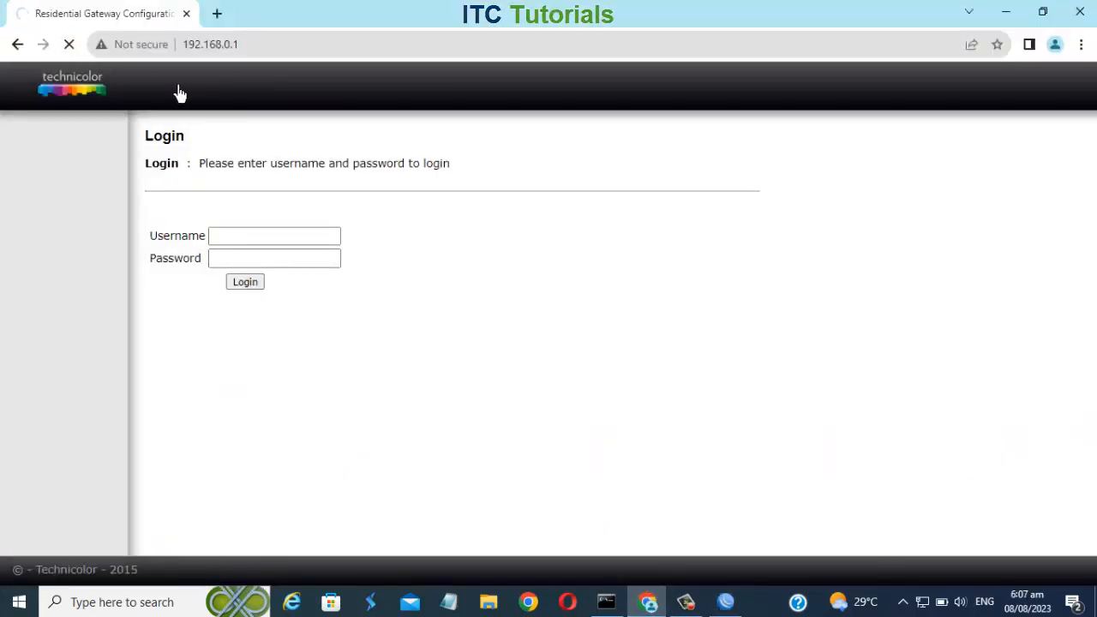
pyautogui.click(218, 15)
pyautogui.write('1')
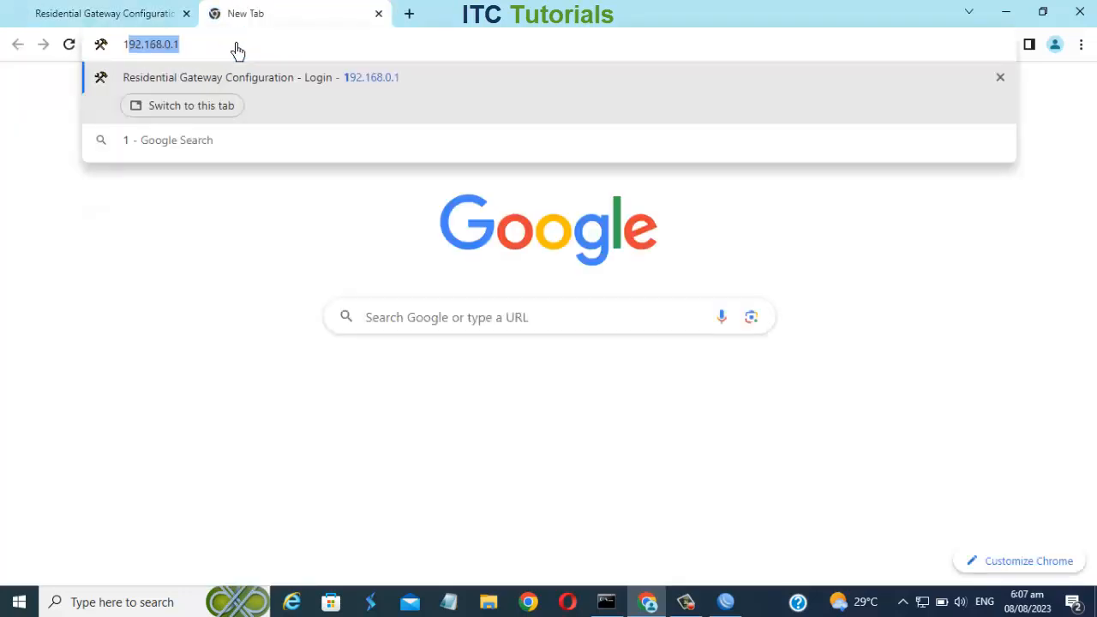
pyautogui.write('92.168')
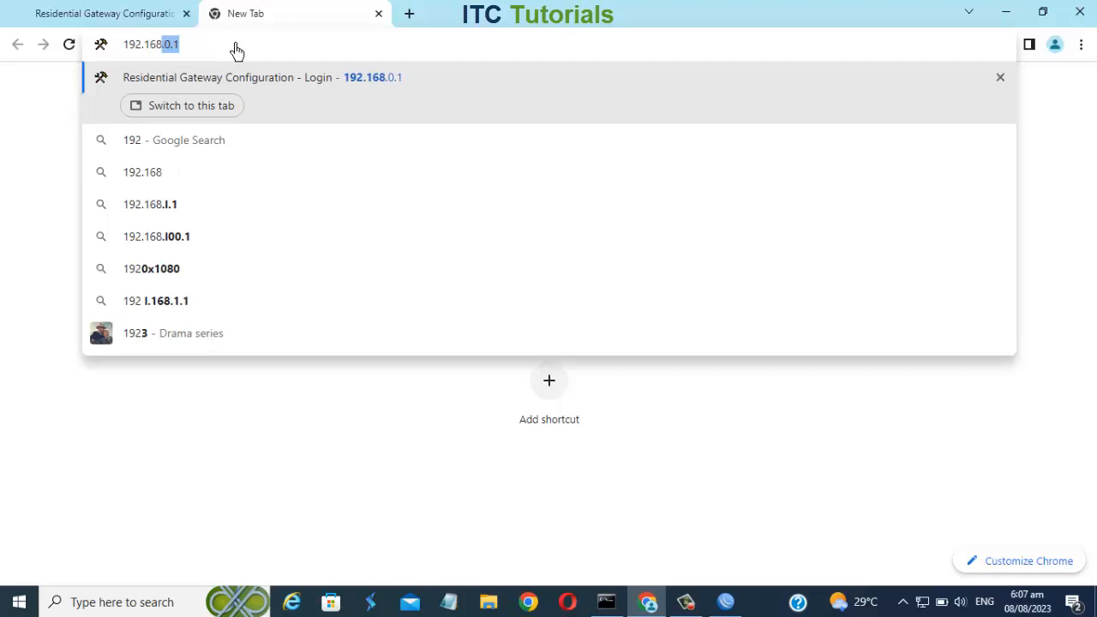
pyautogui.write('.0.1')
pyautogui.press('Return')
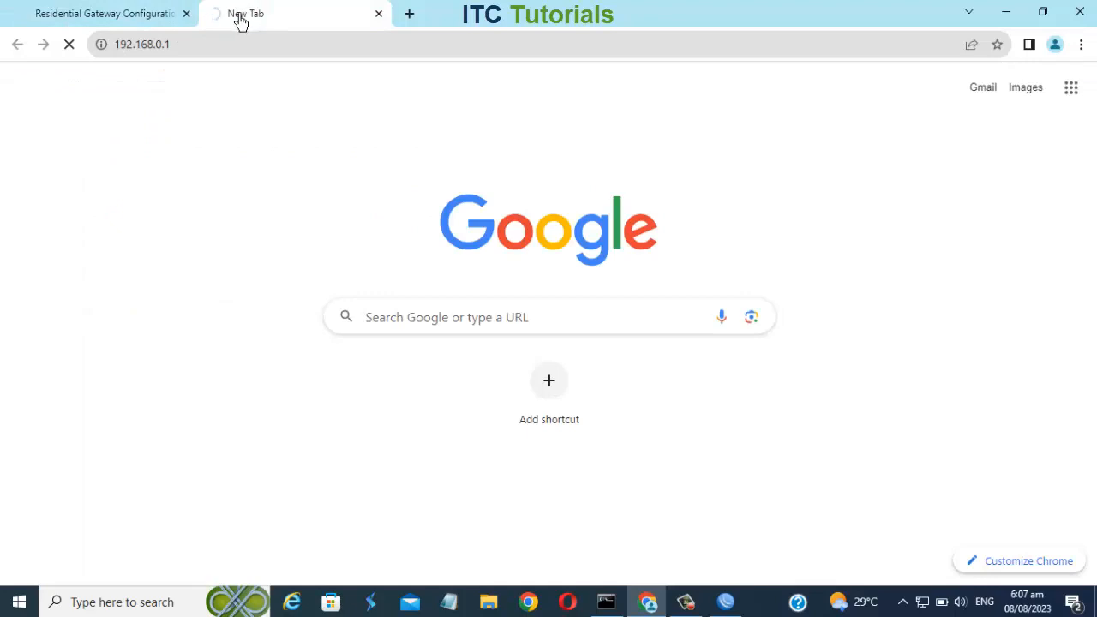
pyautogui.click(159, 17)
pyautogui.click(217, 19)
pyautogui.click(186, 14)
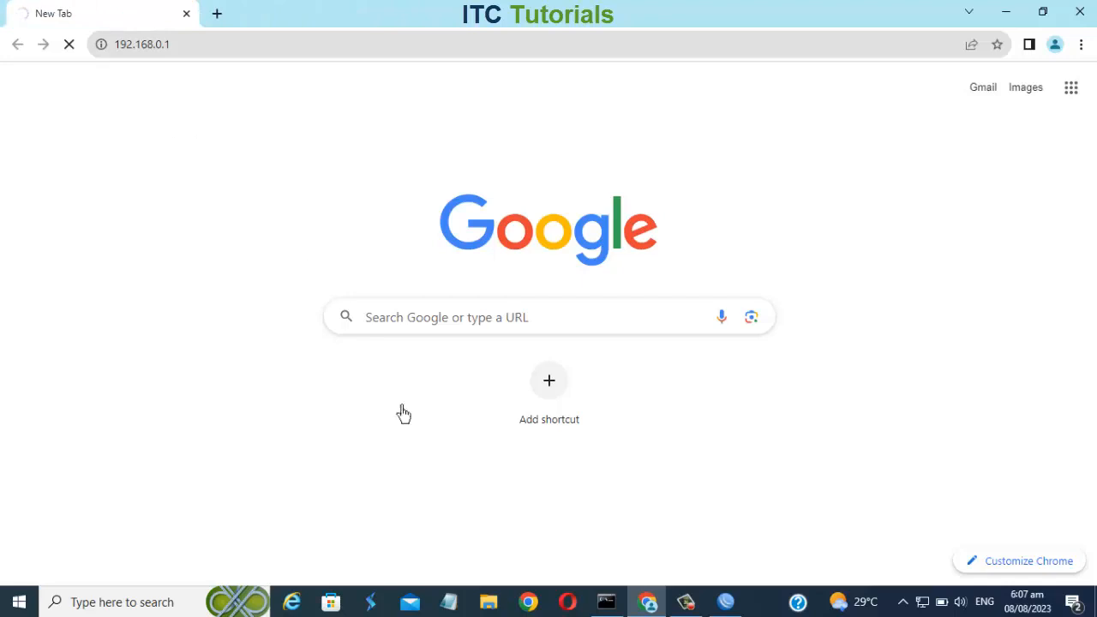
pyautogui.click(725, 602)
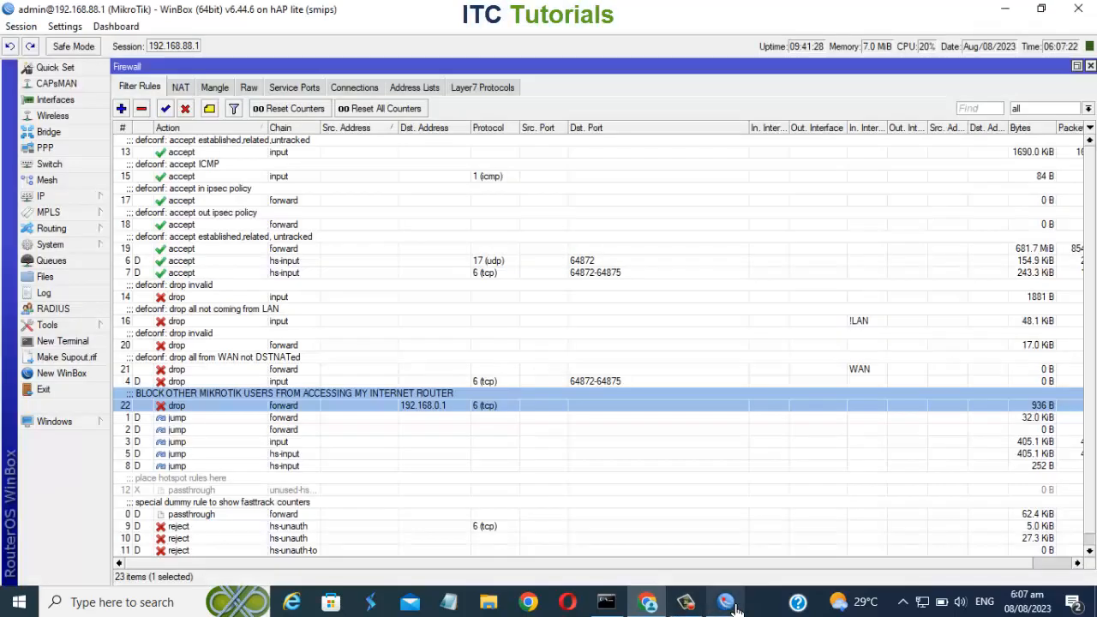
# Disable the drop rule and reload the upstream router's login page in the browser.
pyautogui.rightClick(322, 414)
pyautogui.click(347, 373)
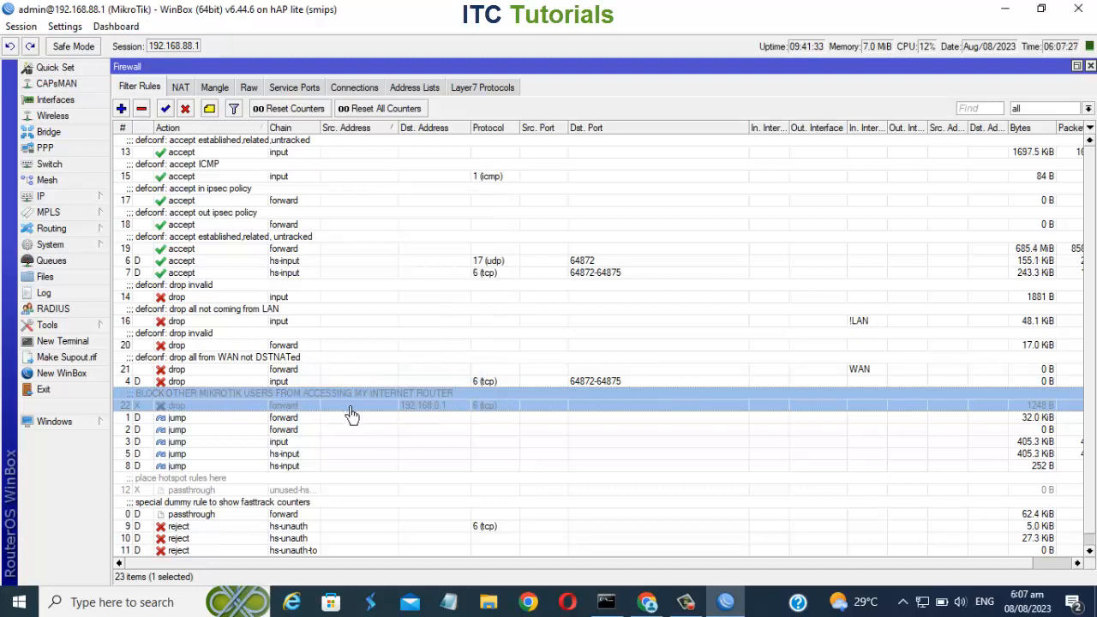
pyautogui.click(648, 602)
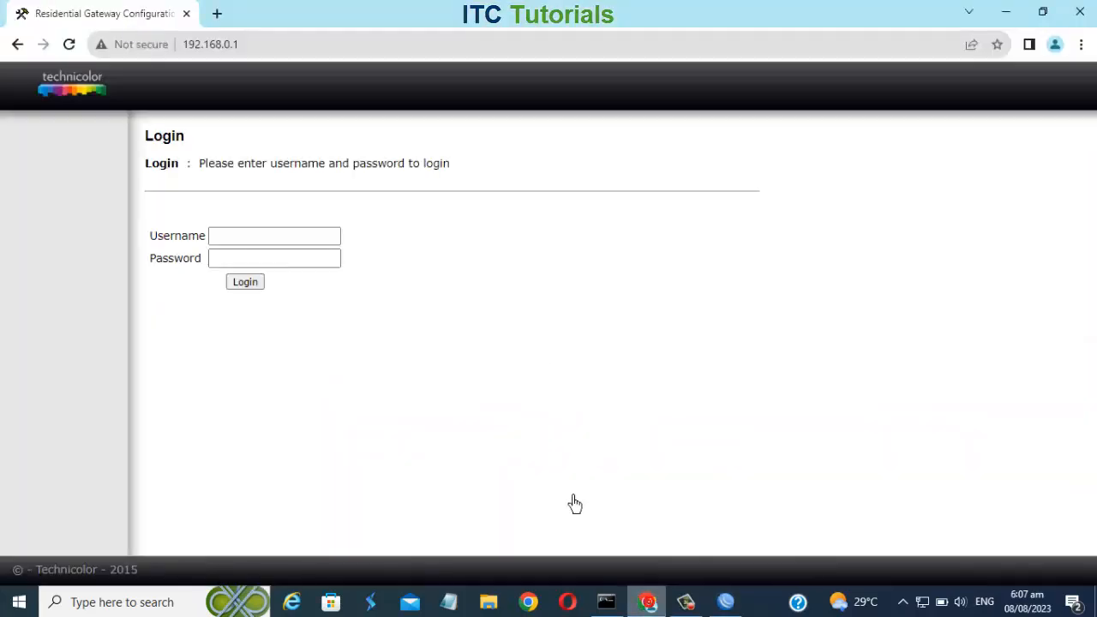
pyautogui.click(79, 48)
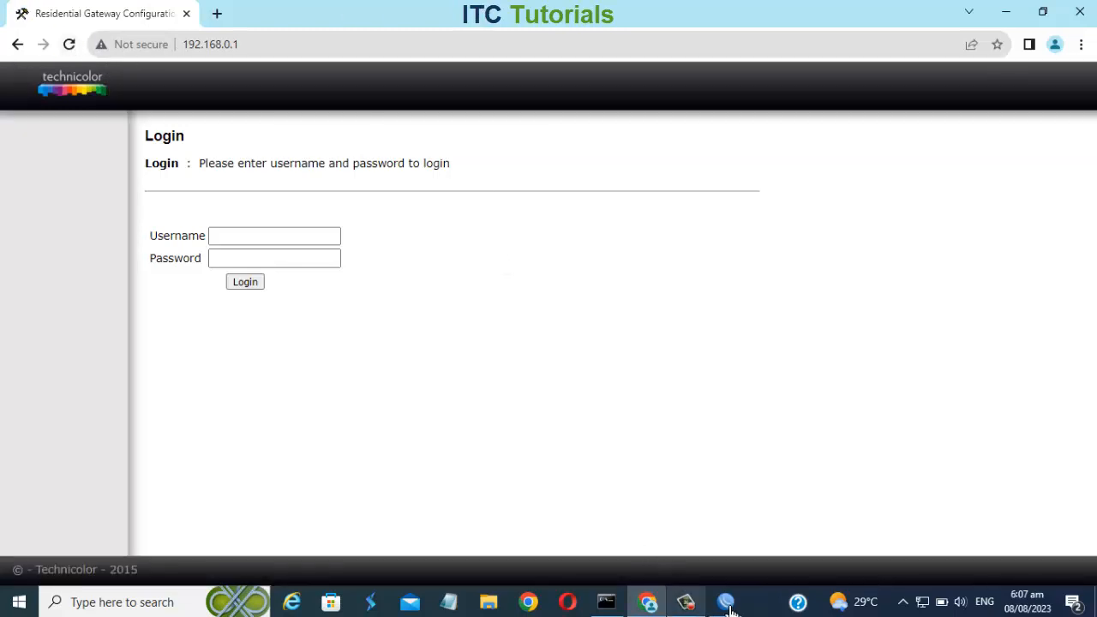
# Re-enable the drop rule for 192.168.0.1 in the firewall filter list.
pyautogui.click(686, 601)
pyautogui.rightClick(338, 406)
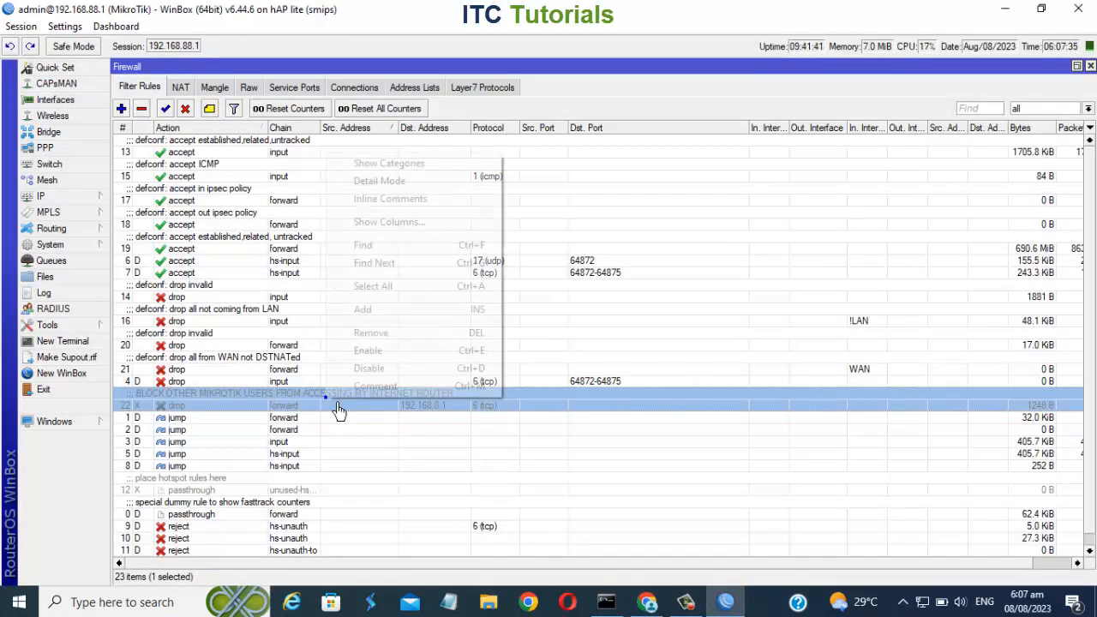
pyautogui.click(370, 358)
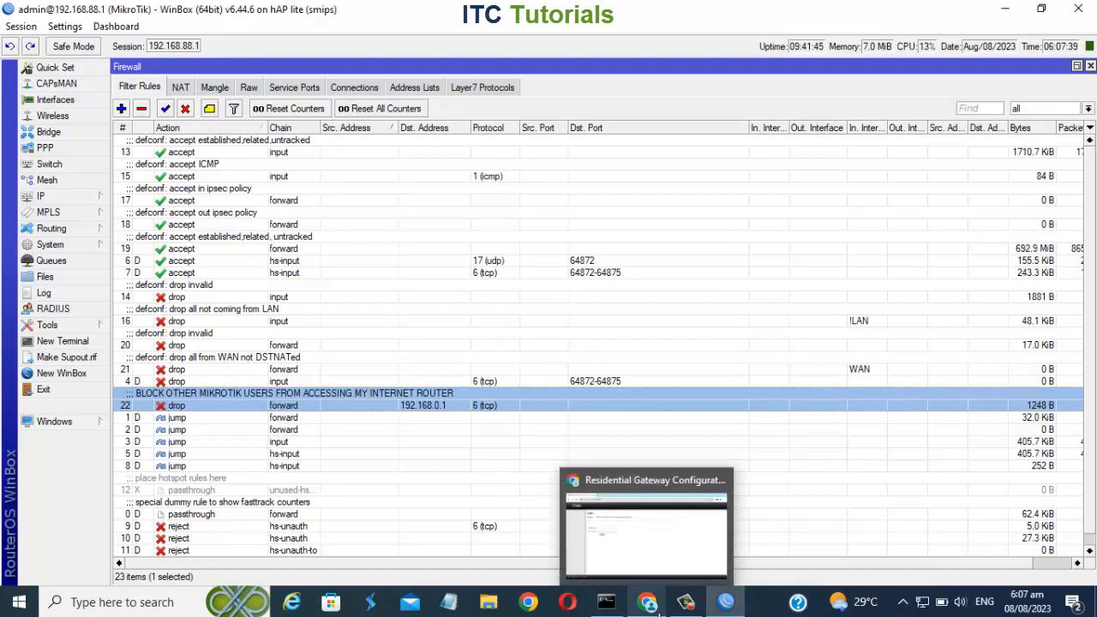
# Reload the router page and reopen 192.168.0.1 in a new browser tab to test whether it is reachable.
pyautogui.click(659, 614)
pyautogui.click(74, 50)
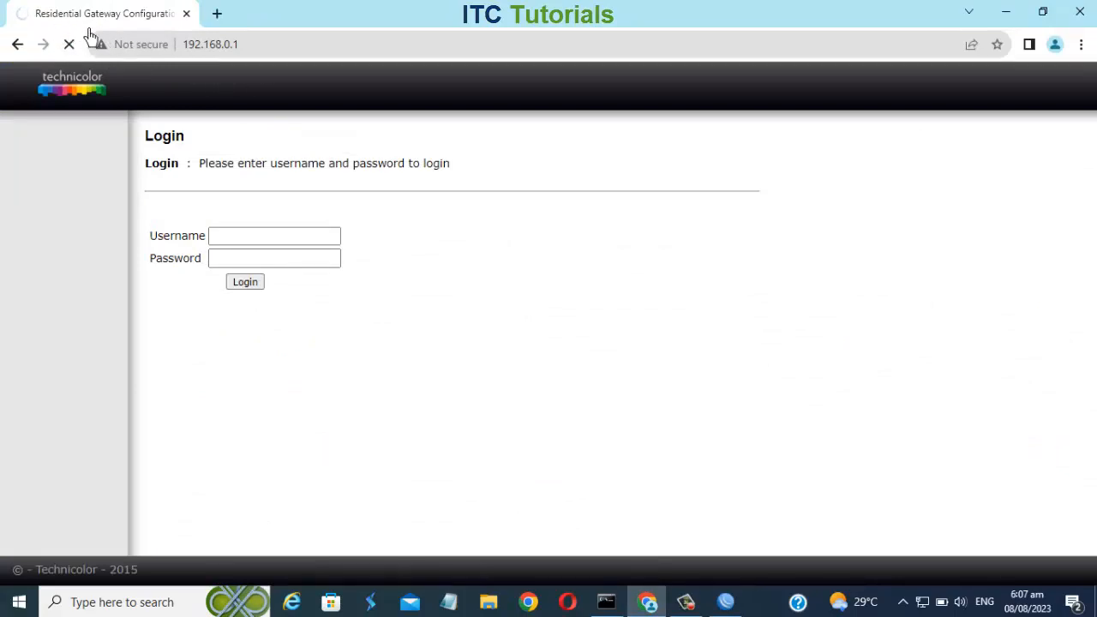
pyautogui.click(217, 14)
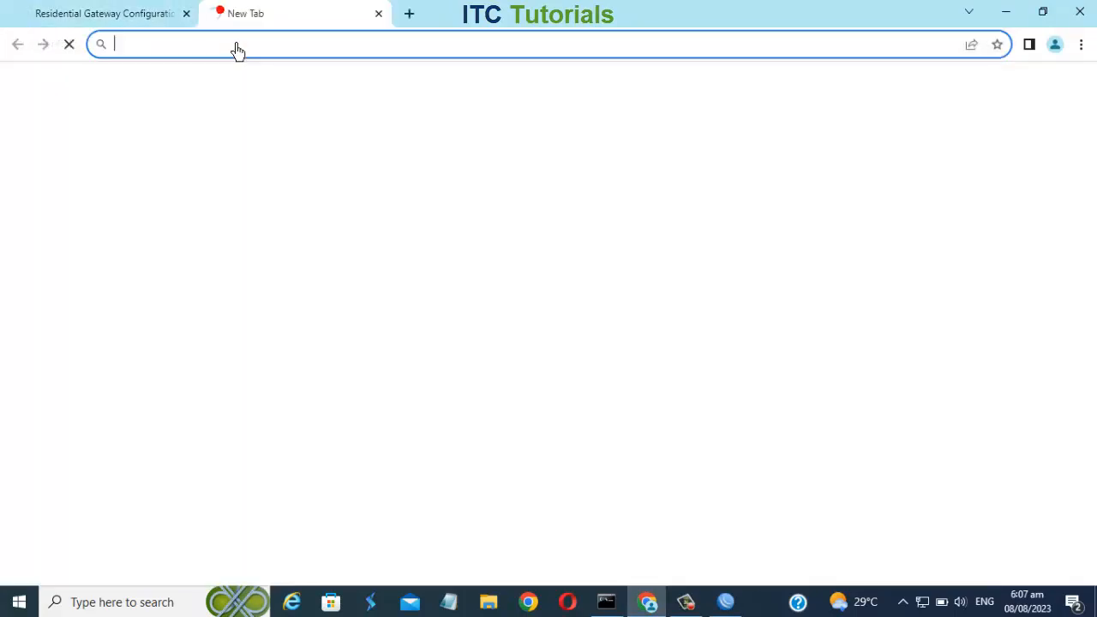
pyautogui.write('192')
pyautogui.press('Return')
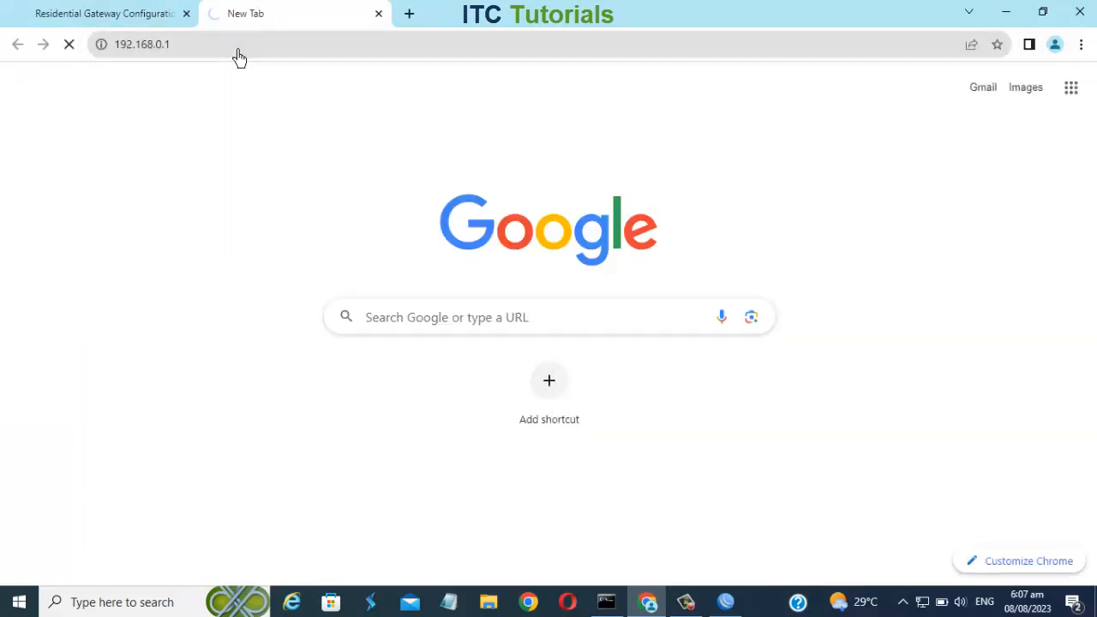
pyautogui.click(186, 14)
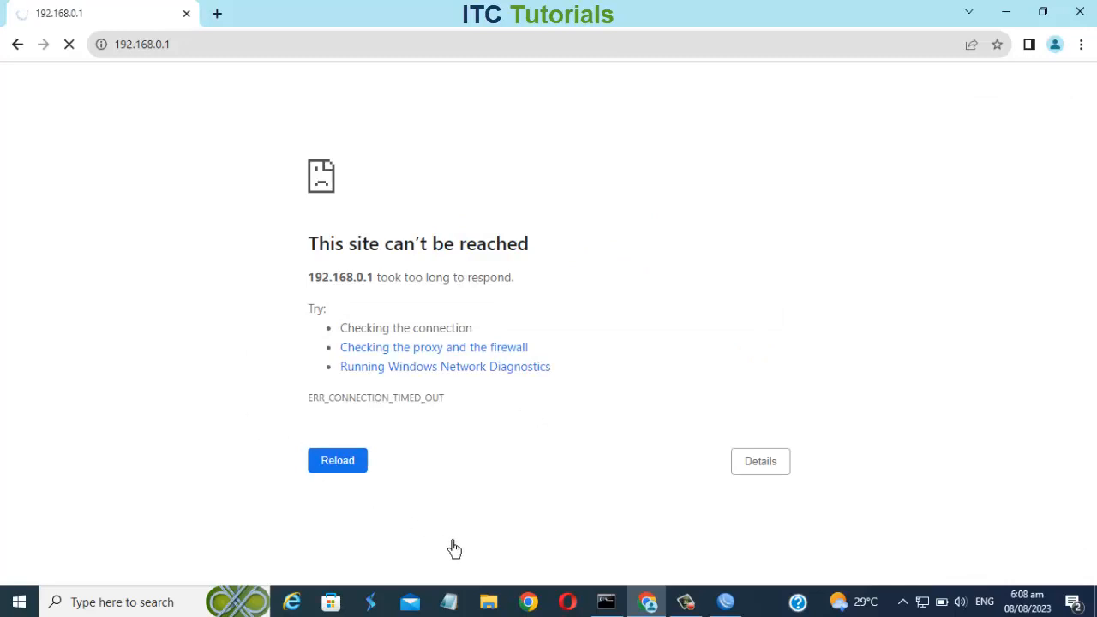
# Run ipconfig in the Command Prompt and copy this PC's IPv4 address.
pyautogui.click(624, 609)
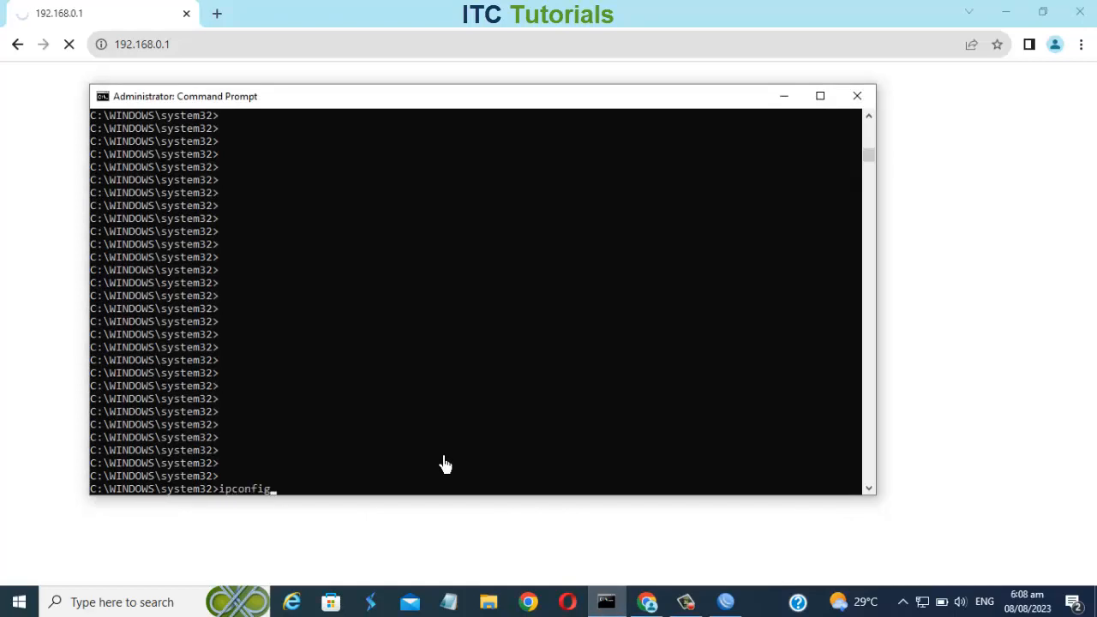
pyautogui.press('Return')
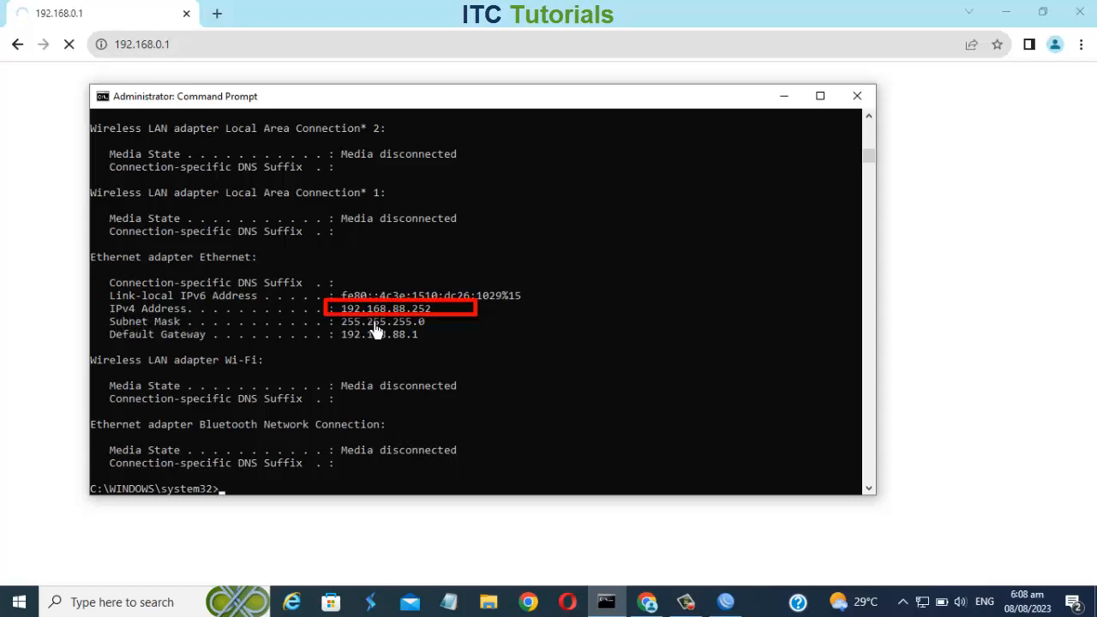
pyautogui.moveTo(336, 310); pyautogui.dragTo(454, 315)
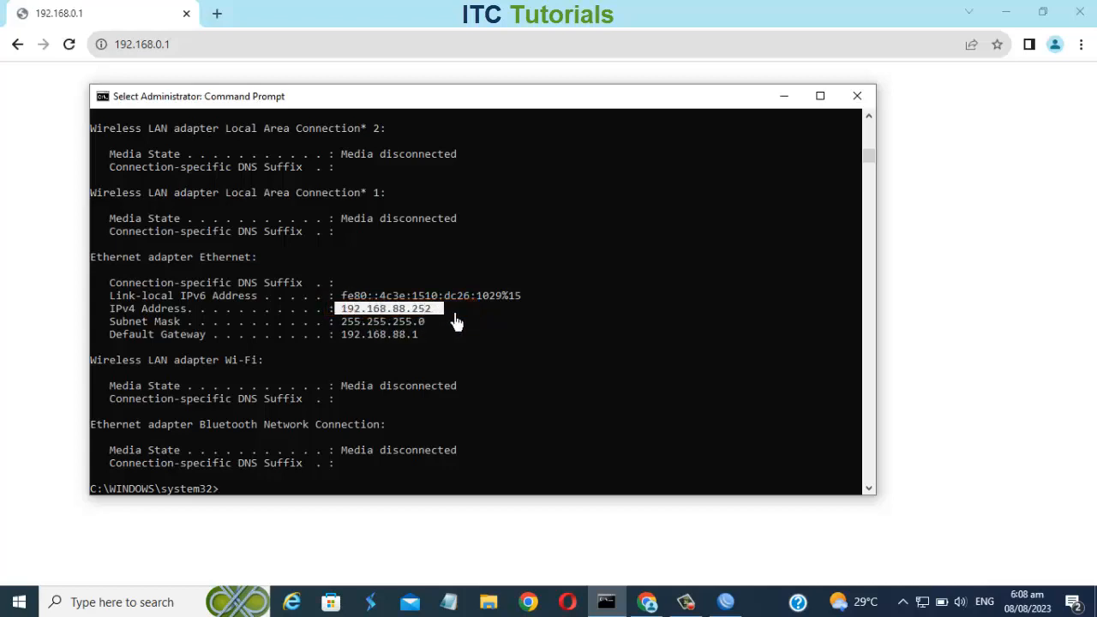
pyautogui.click(727, 603)
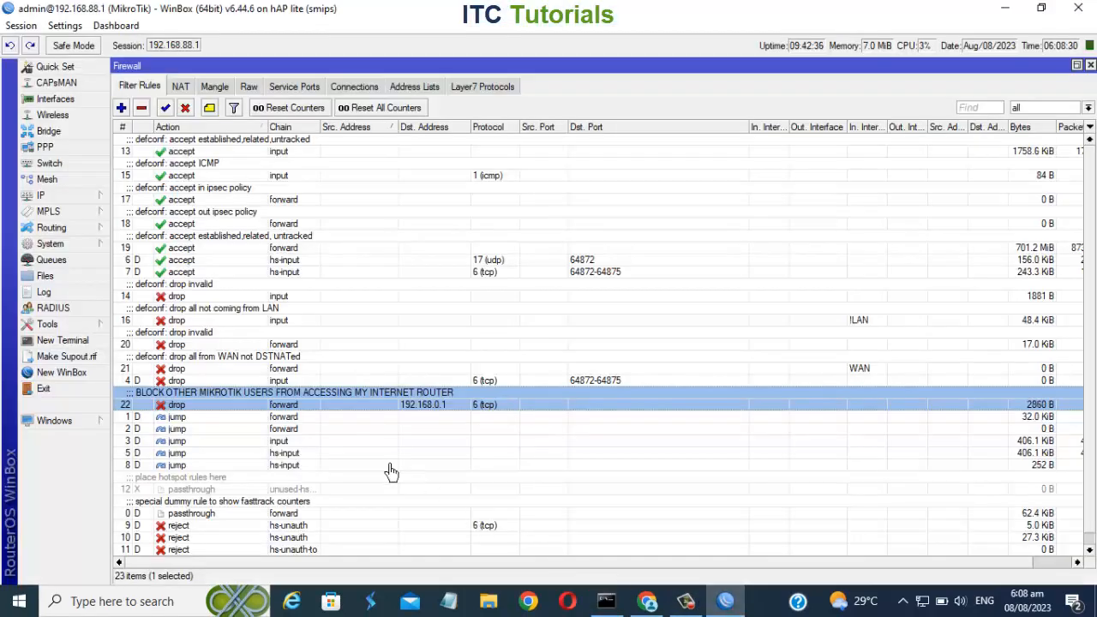
# Edit the drop rule's source address to not 192.168.88.252 (inverted), then apply and close the rule.
pyautogui.doubleClick(338, 408)
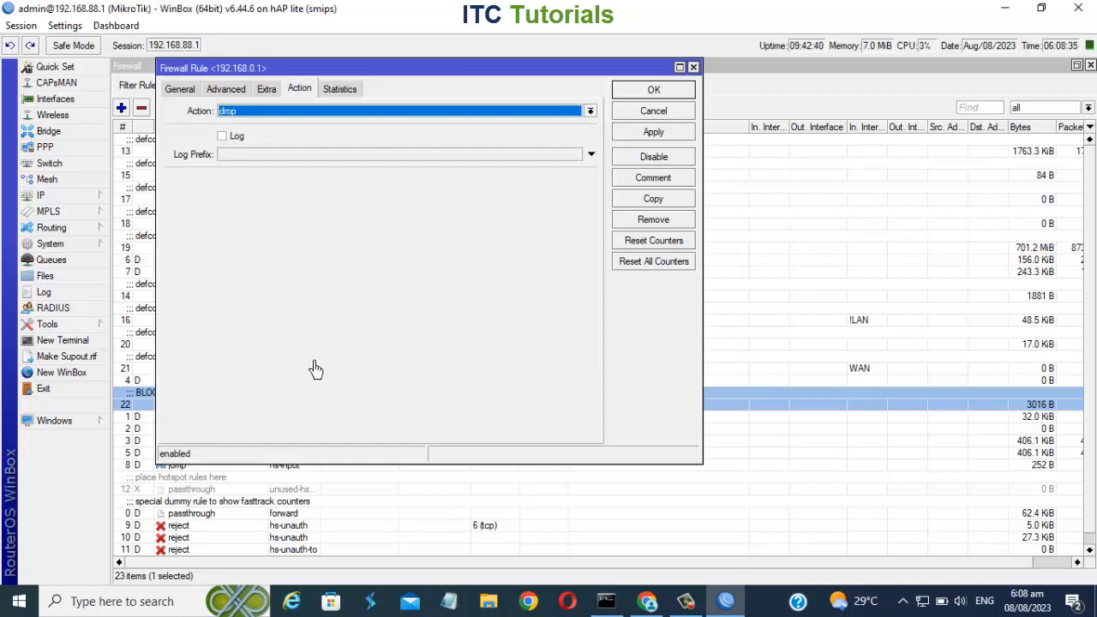
pyautogui.click(181, 90)
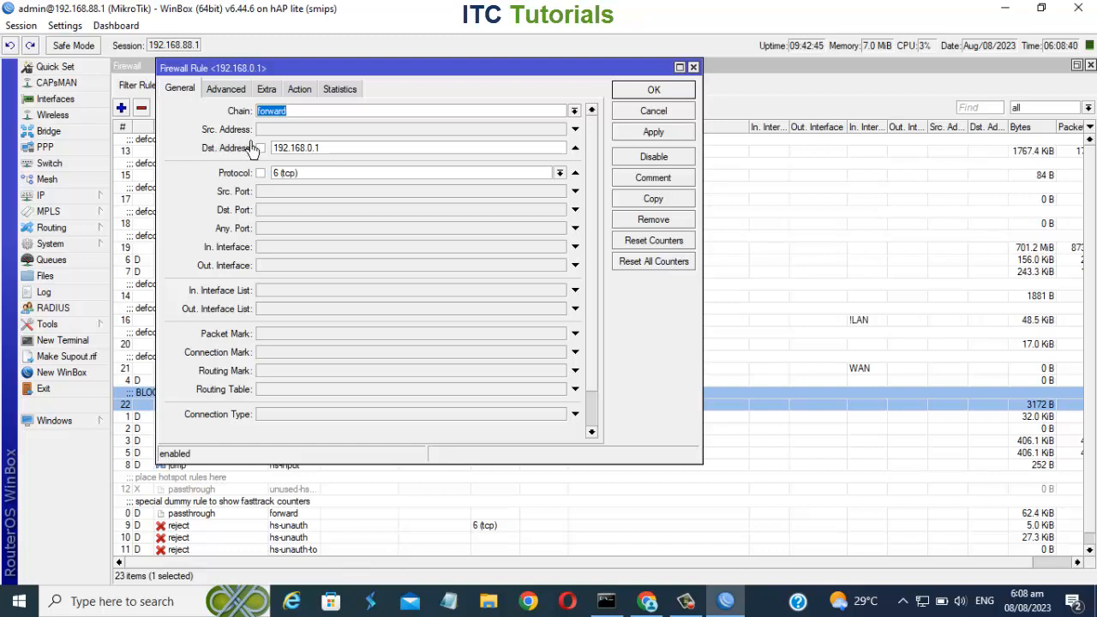
pyautogui.click(576, 130)
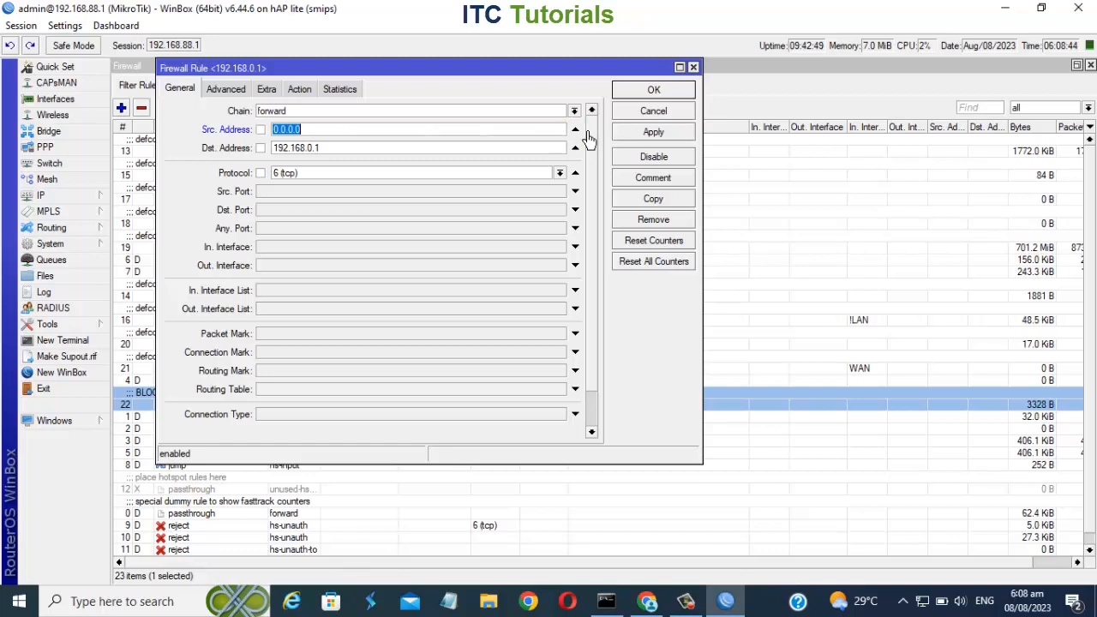
pyautogui.click(624, 607)
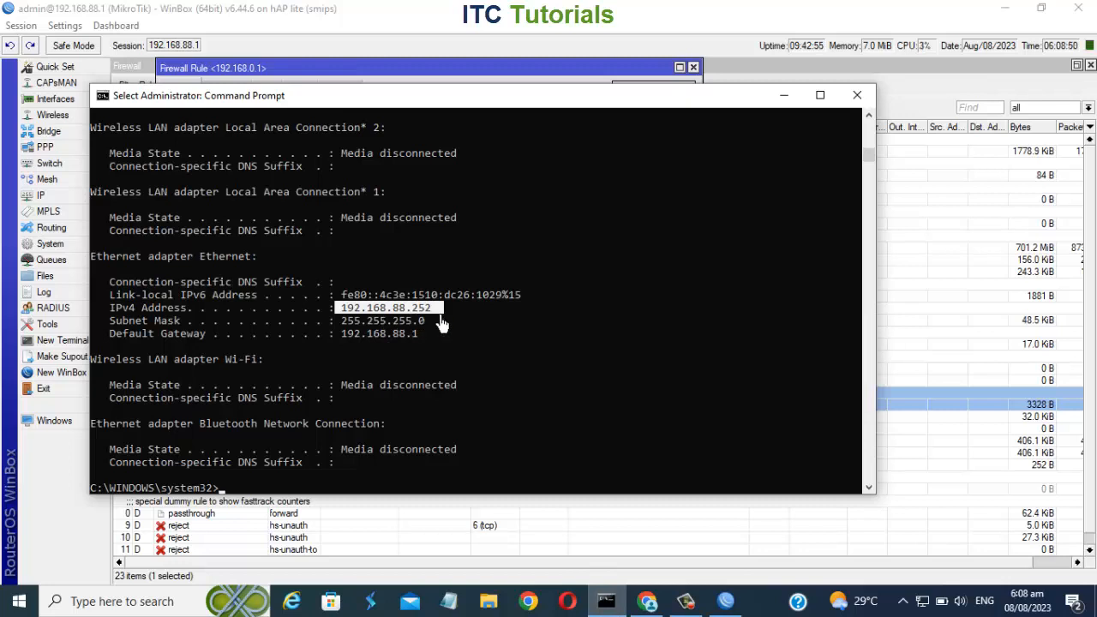
pyautogui.click(725, 601)
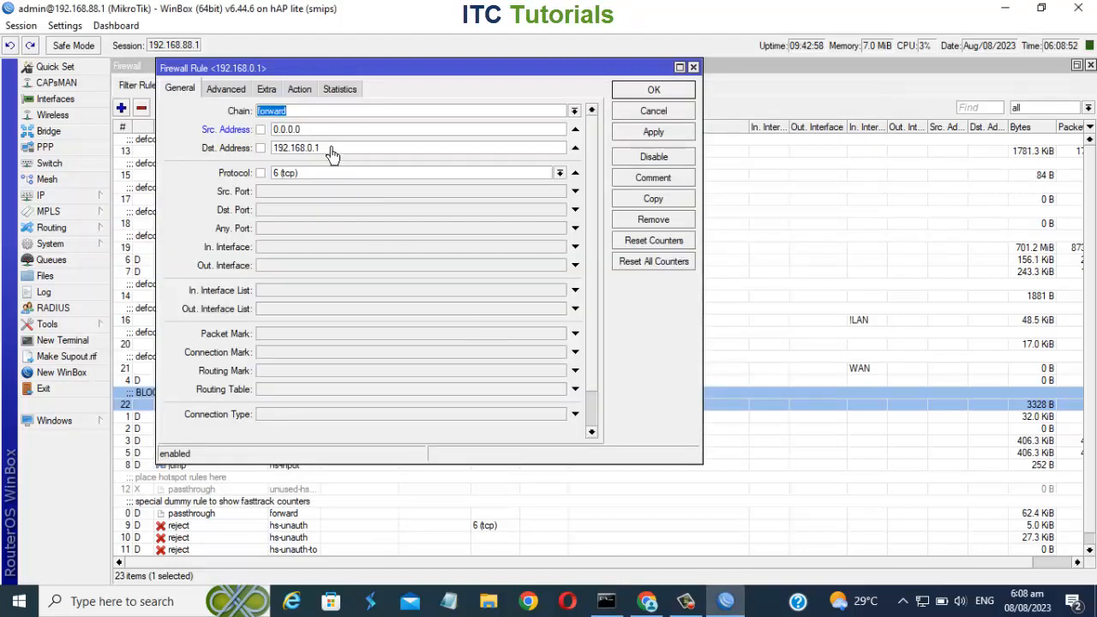
pyautogui.doubleClick(313, 130)
pyautogui.press('BackSpace')
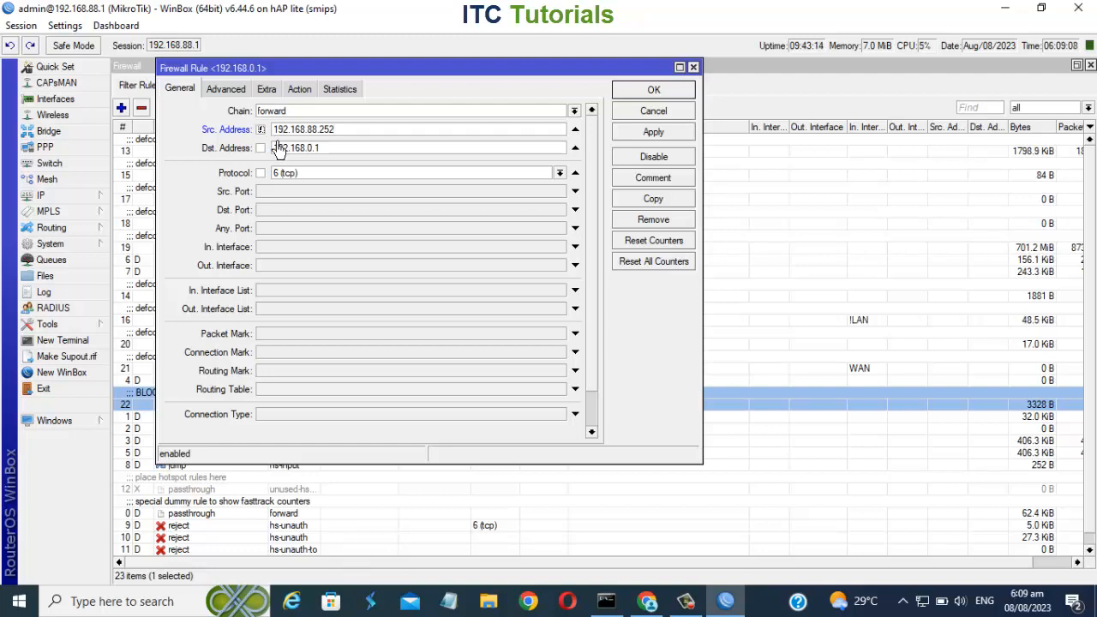
pyautogui.click(650, 133)
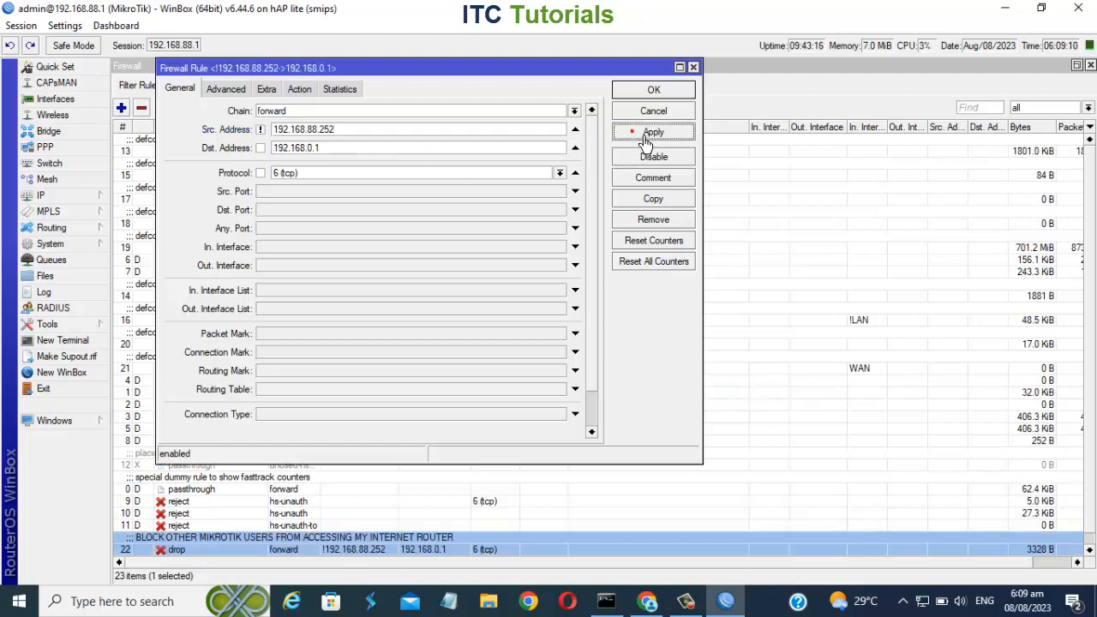
pyautogui.click(652, 91)
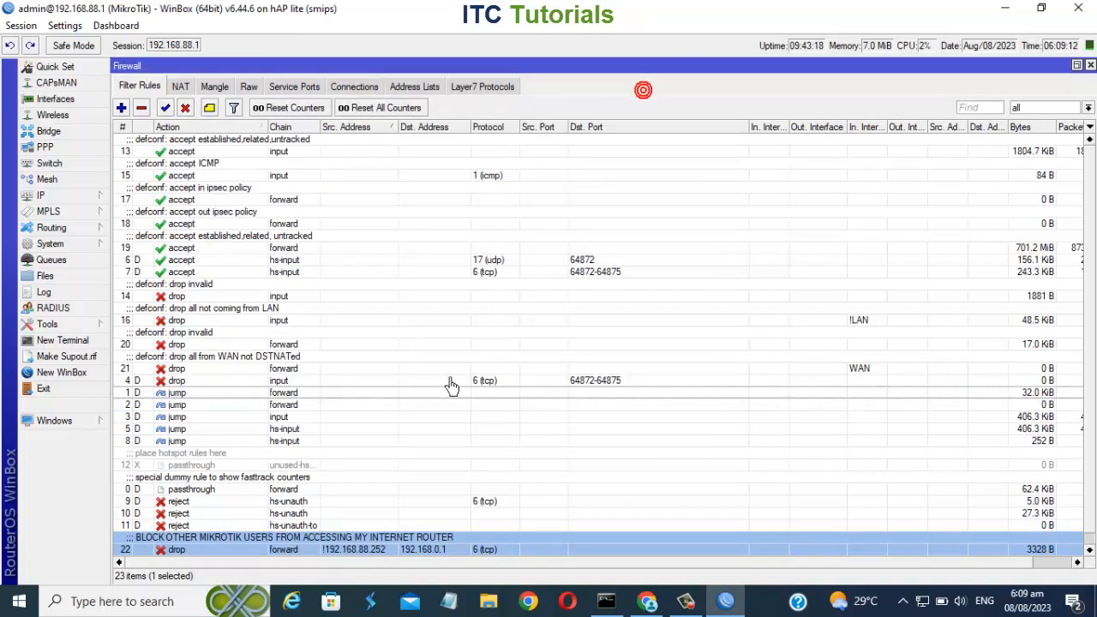
# Check access by reloading the upstream router's login page and reopening 192.168.0.1 in a new tab.
pyautogui.scroll(-1, 347, 537)
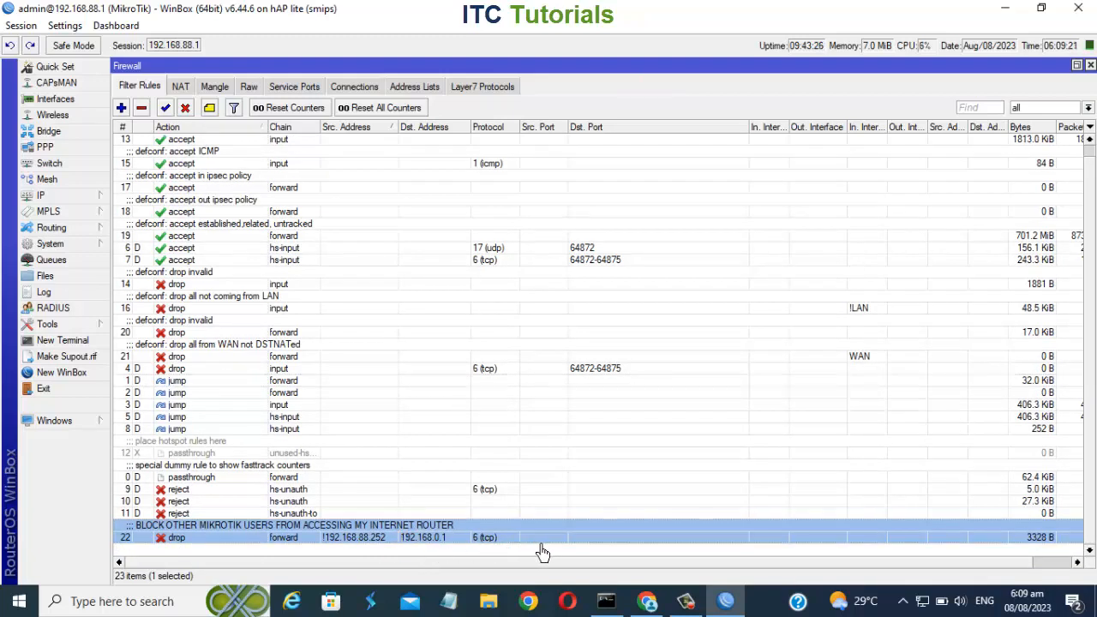
pyautogui.click(653, 603)
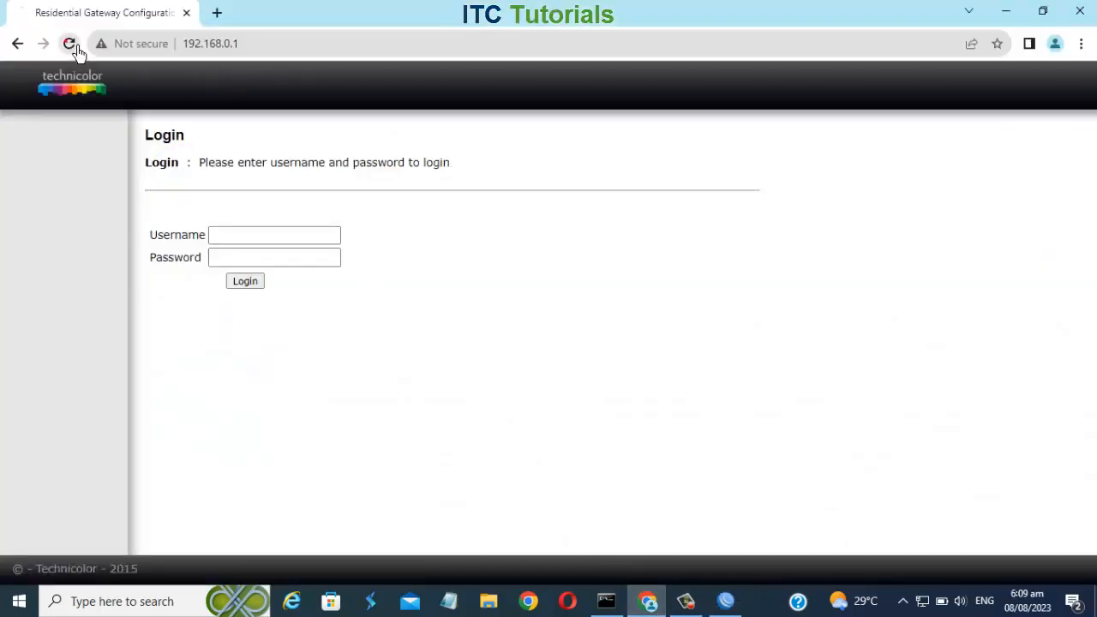
pyautogui.click(72, 47)
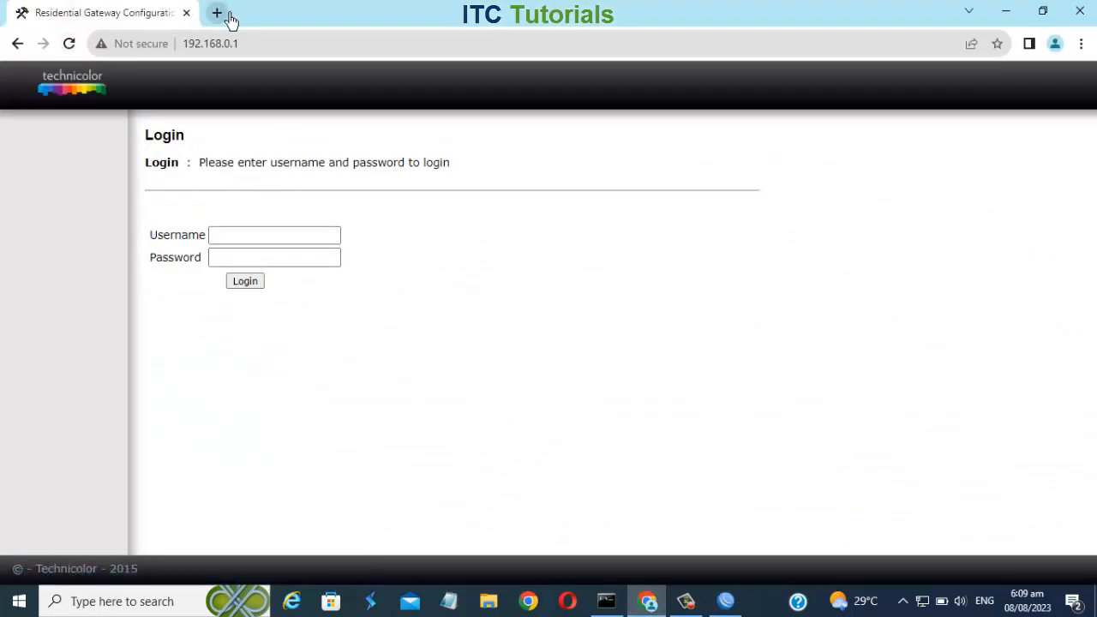
pyautogui.click(228, 15)
pyautogui.write('192')
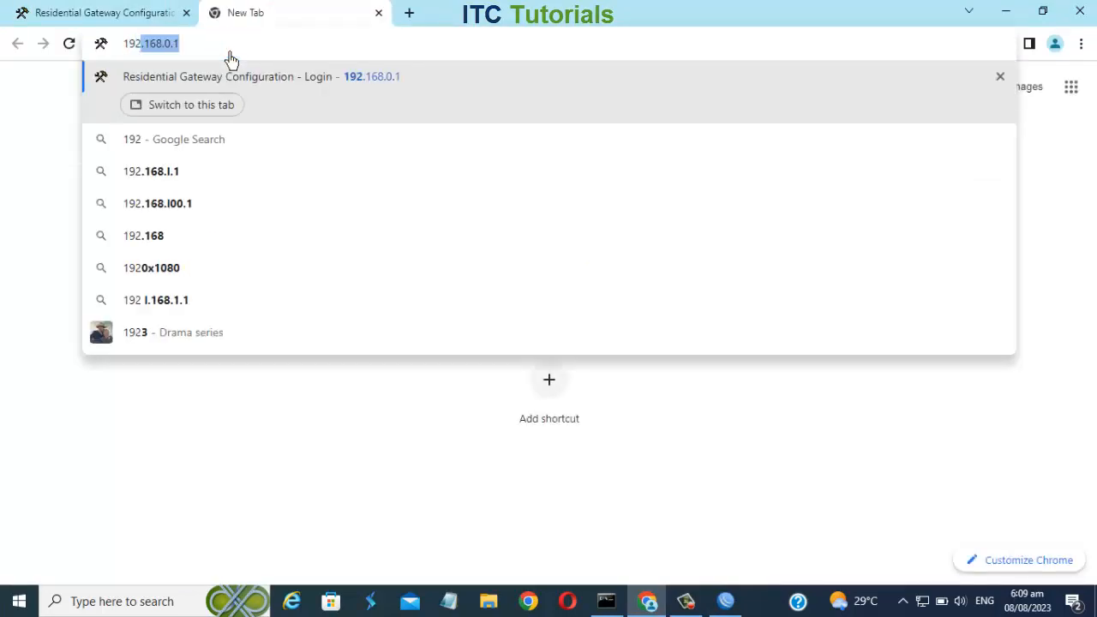
pyautogui.write('.168.0.1')
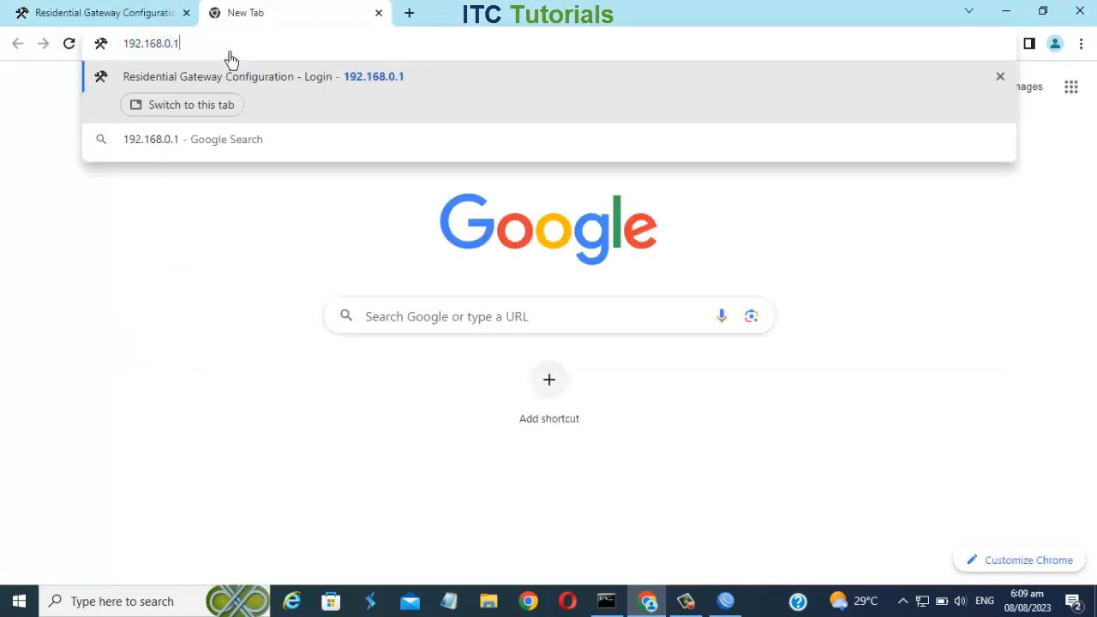
pyautogui.press('Return')
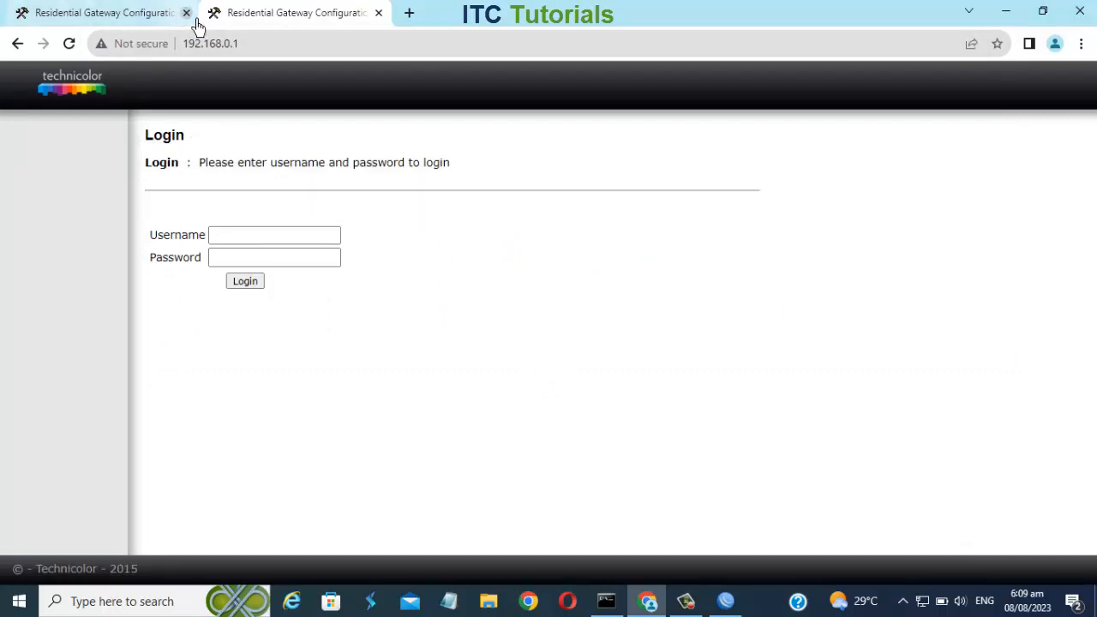
pyautogui.click(186, 12)
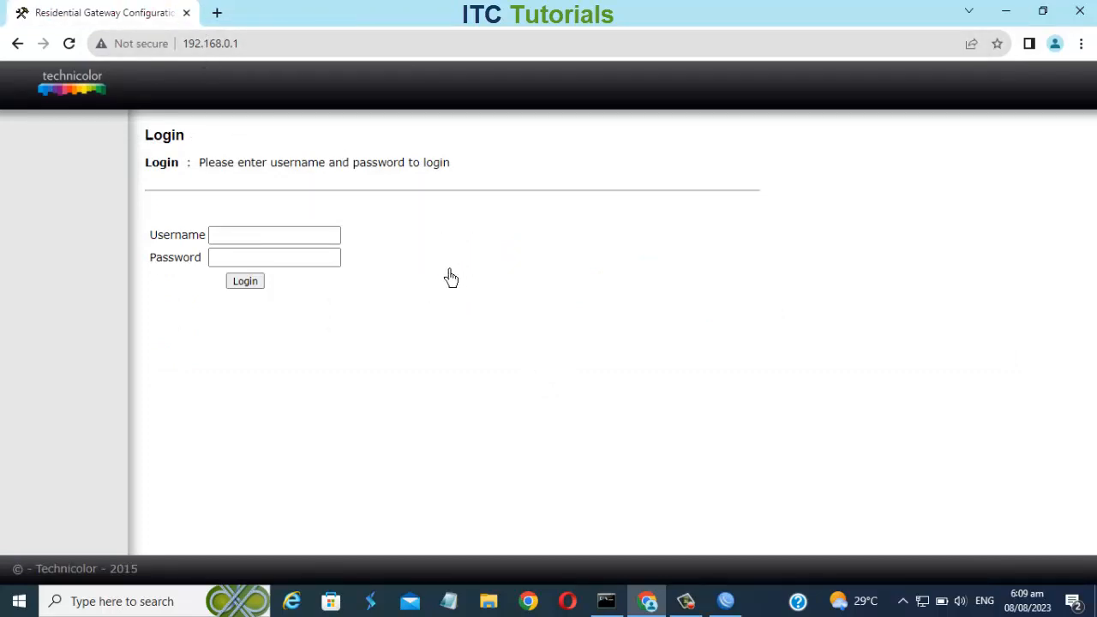
pyautogui.click(67, 43)
pyautogui.click(727, 601)
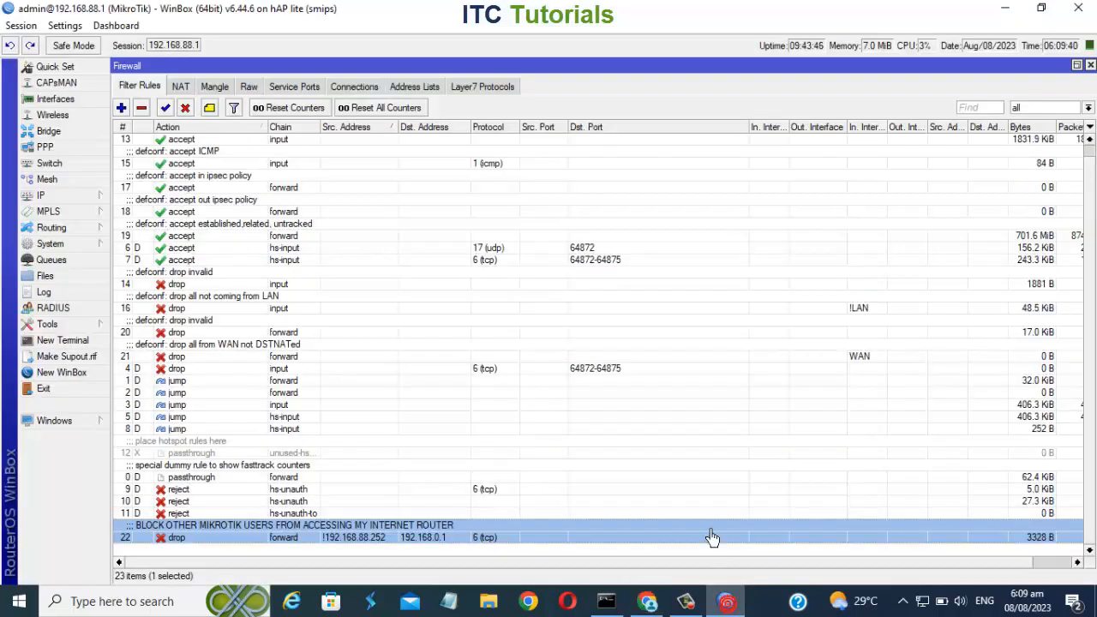